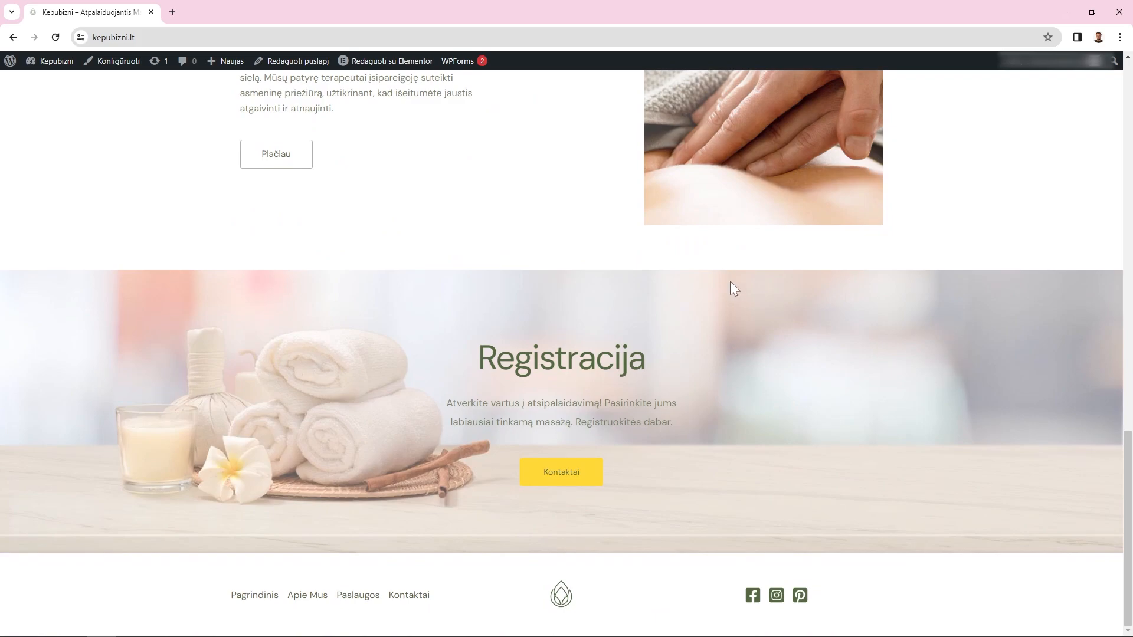
Scroll back up through the live Kepubizni homepage
{"action": "scroll", "coordinate": [907, 328], "scroll_direction": "up", "scroll_amount": 10}
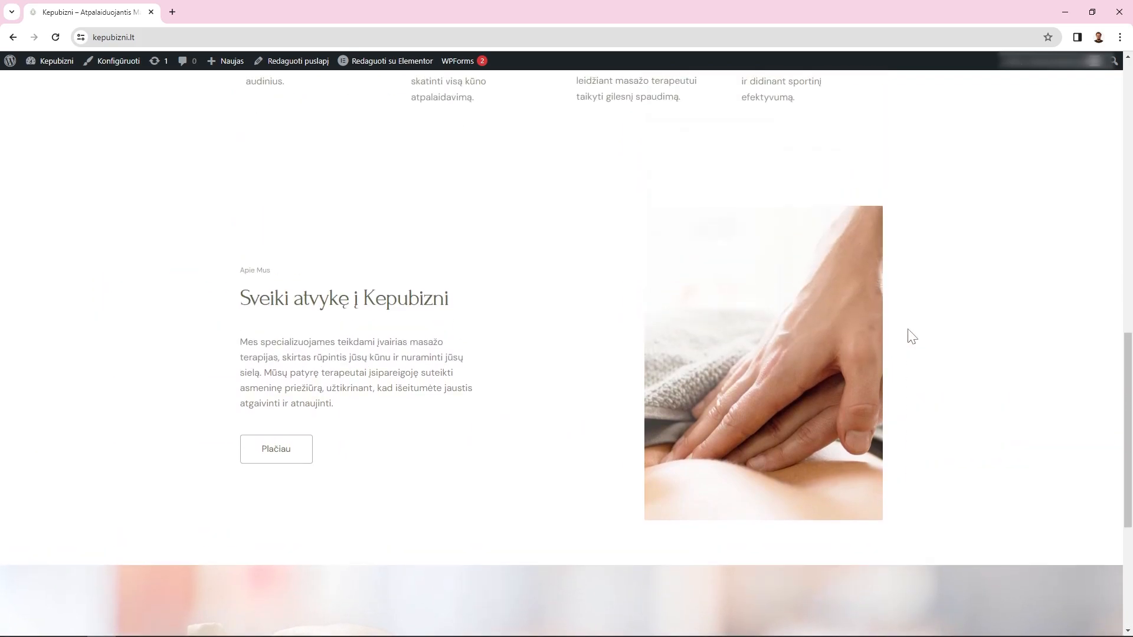
{"action": "scroll", "coordinate": [912, 335], "scroll_direction": "up", "scroll_amount": 8}
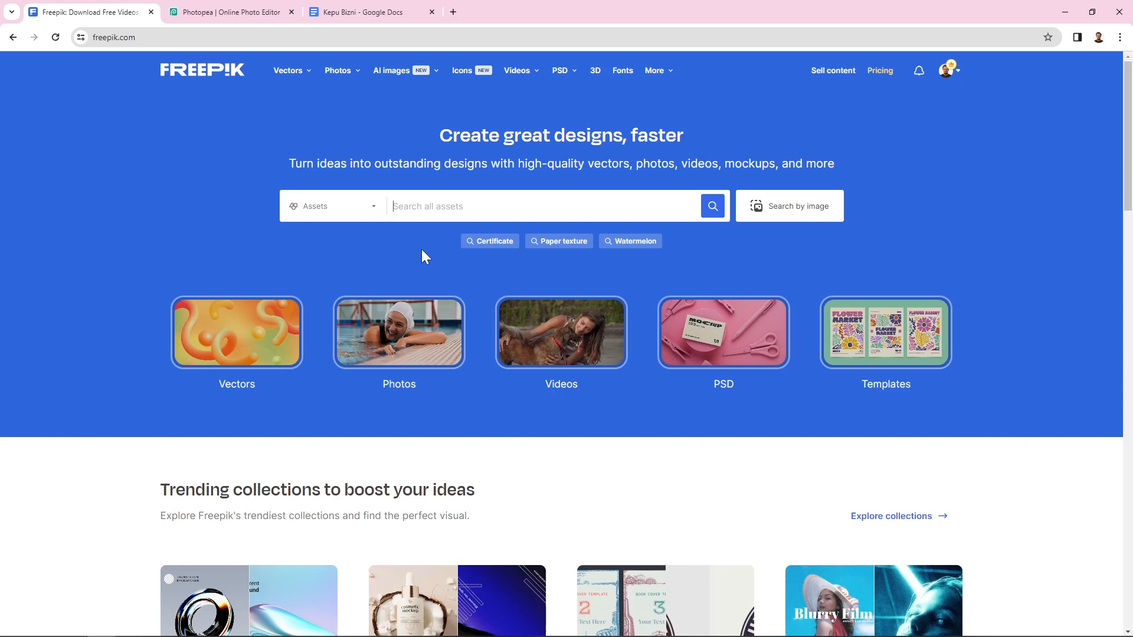
Search Freepik for 'massage logo' and filter the results to free-licensed assets
{"action": "type", "text": "massage"}
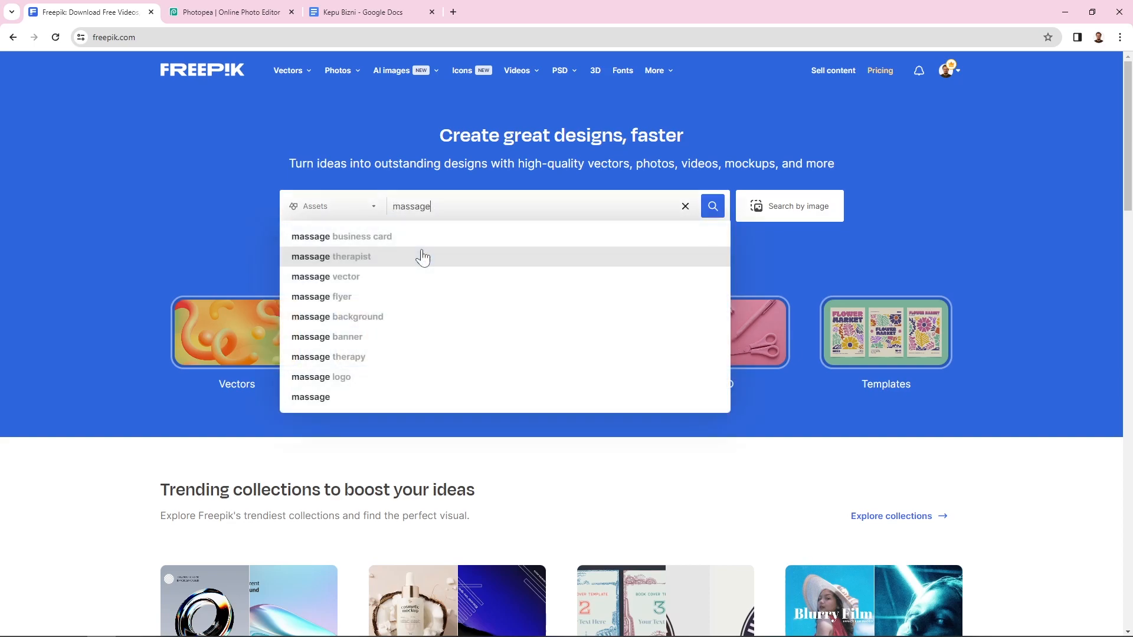
{"action": "type", "text": "logo"}
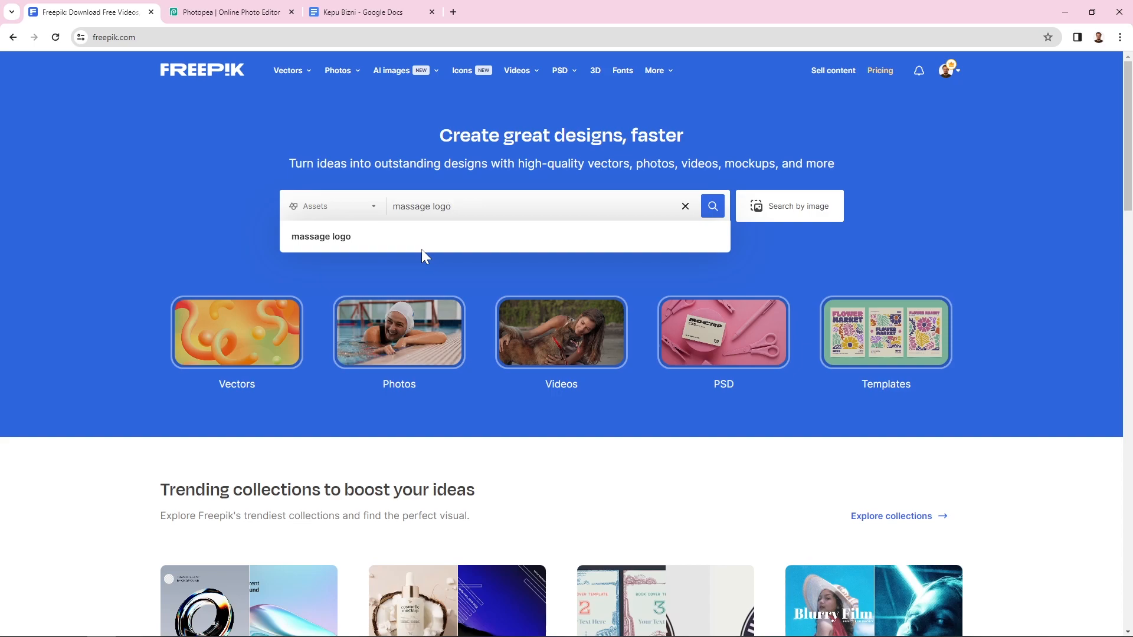
{"action": "key", "text": "Return"}
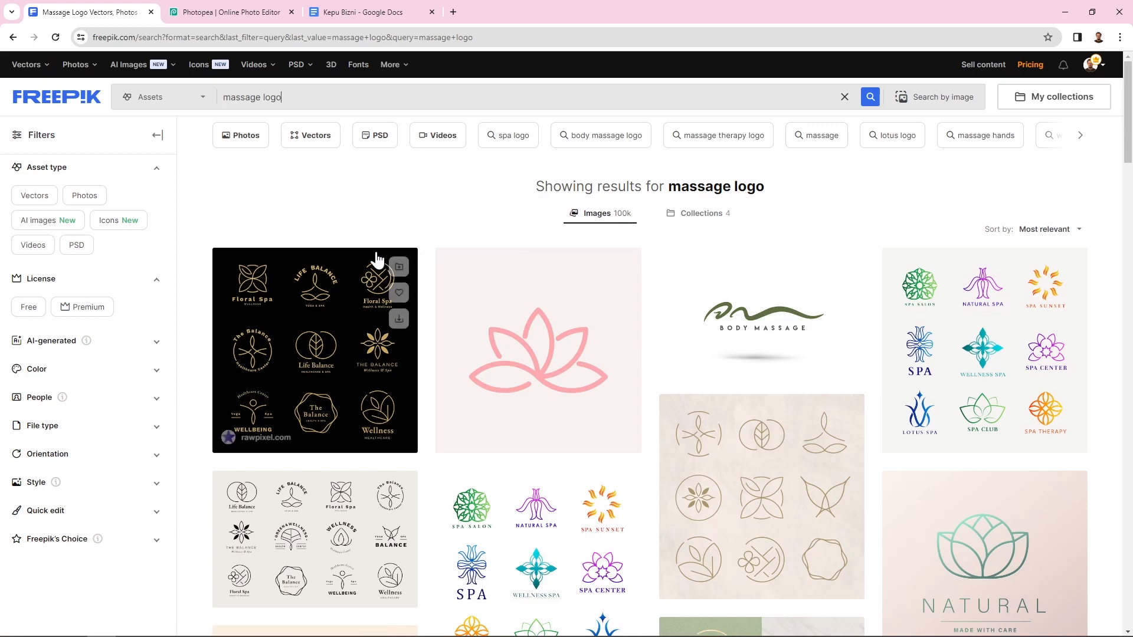
{"action": "left_click", "coordinate": [29, 307]}
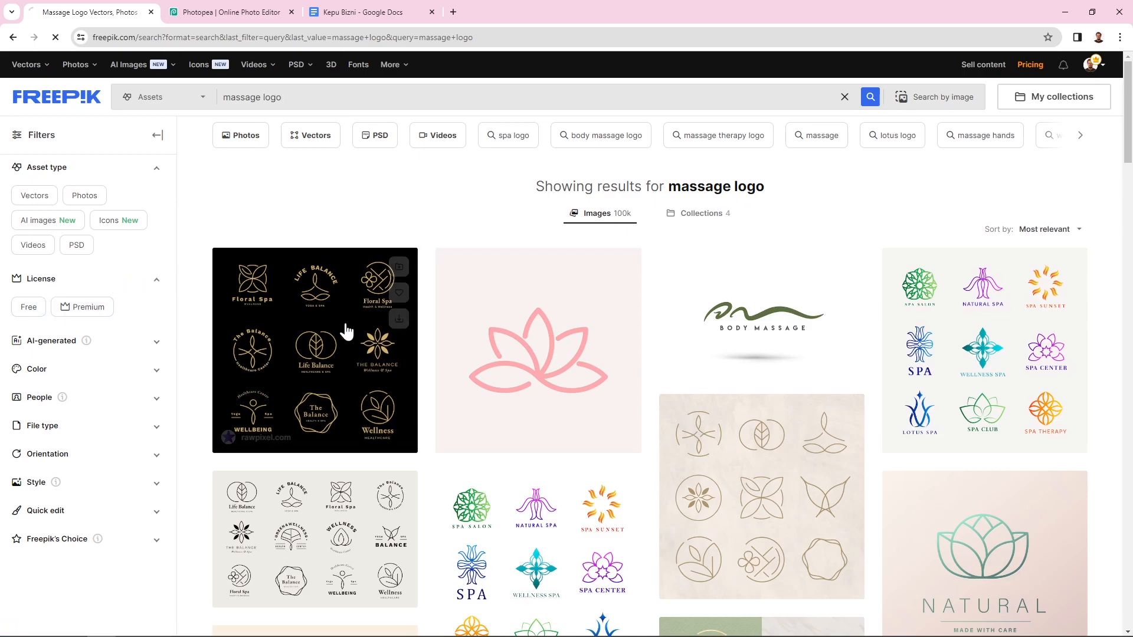
Scroll down to the Wellness Center logo and open its detail page
{"action": "scroll", "coordinate": [667, 354], "scroll_direction": "down", "scroll_amount": 8}
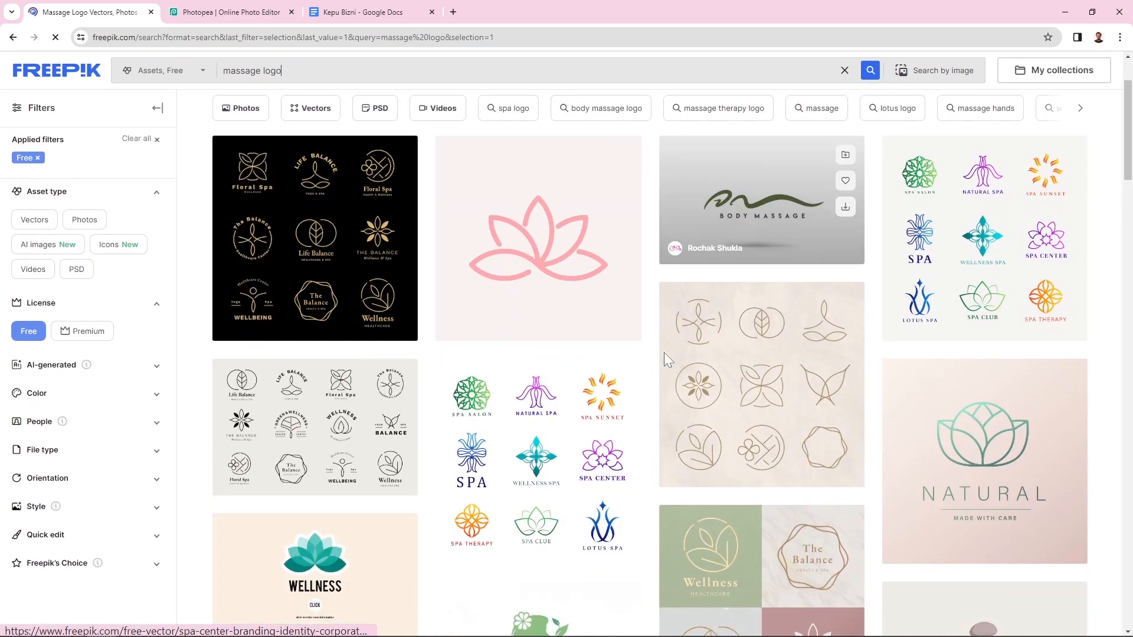
{"action": "scroll", "coordinate": [663, 360], "scroll_direction": "down", "scroll_amount": 3}
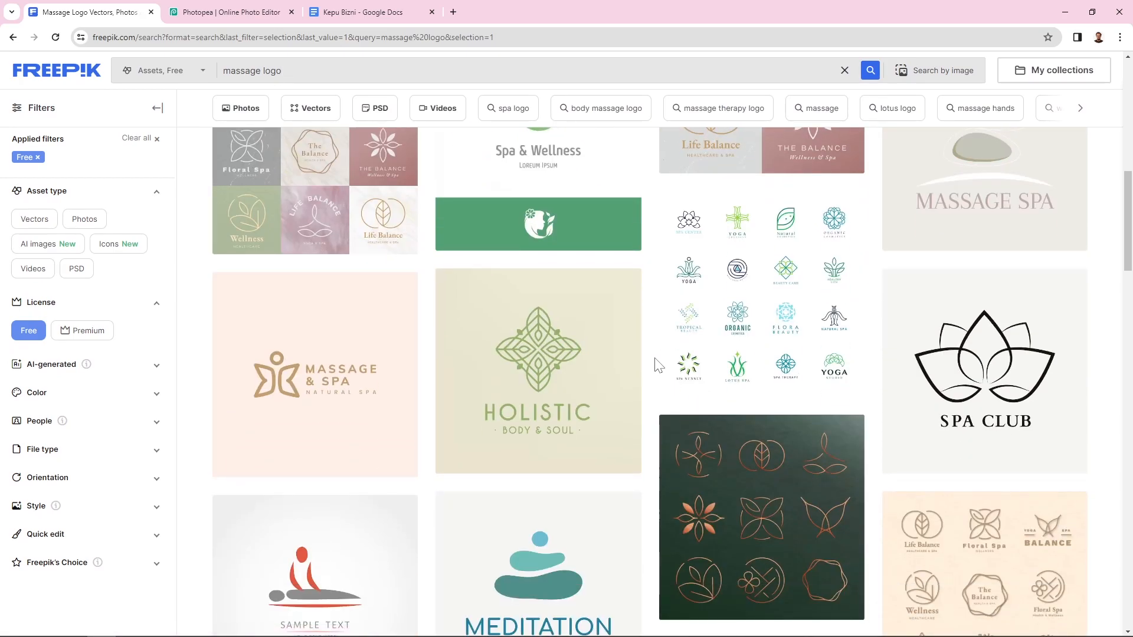
{"action": "scroll", "coordinate": [659, 366], "scroll_direction": "down", "scroll_amount": 8}
{"action": "scroll", "coordinate": [659, 367], "scroll_direction": "down", "scroll_amount": 5}
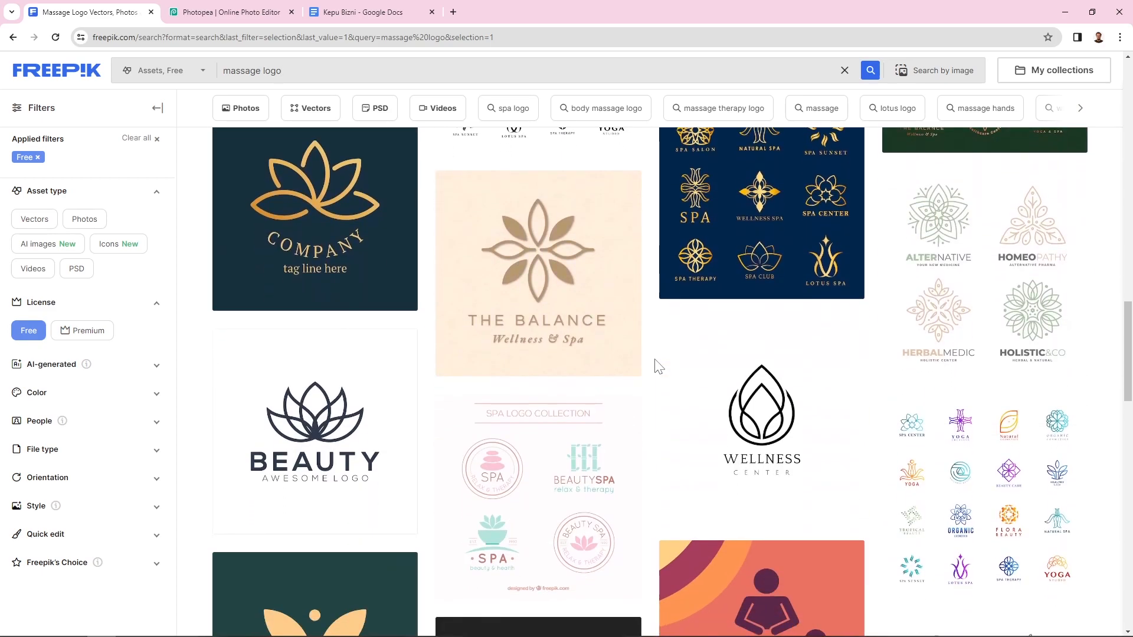
{"action": "scroll", "coordinate": [660, 367], "scroll_direction": "down", "scroll_amount": 1}
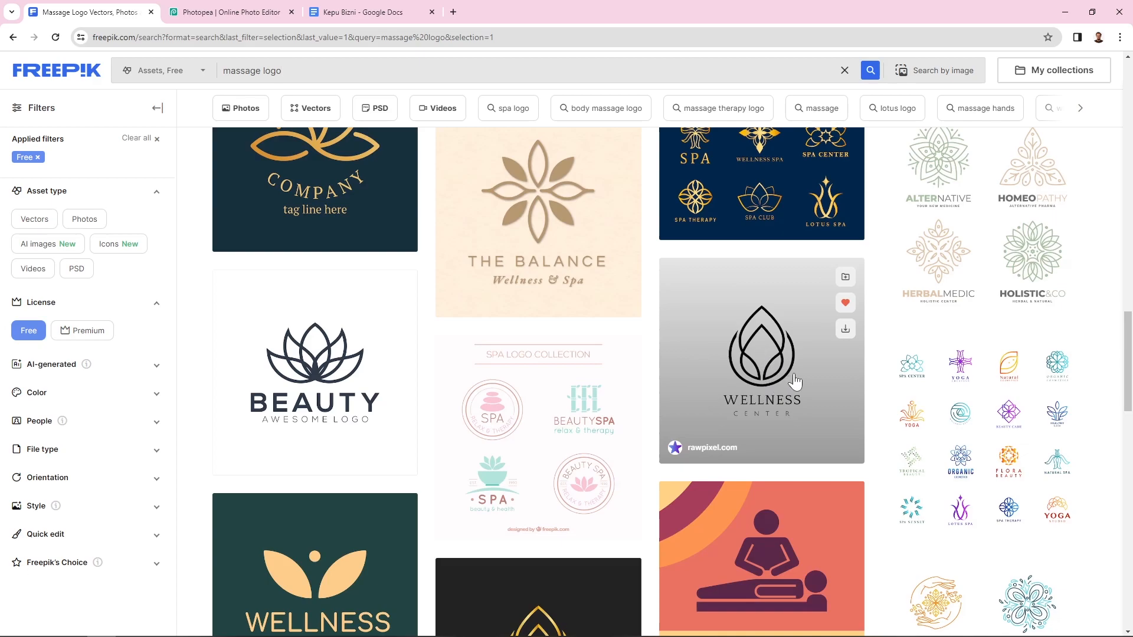
{"action": "left_click", "coordinate": [809, 374]}
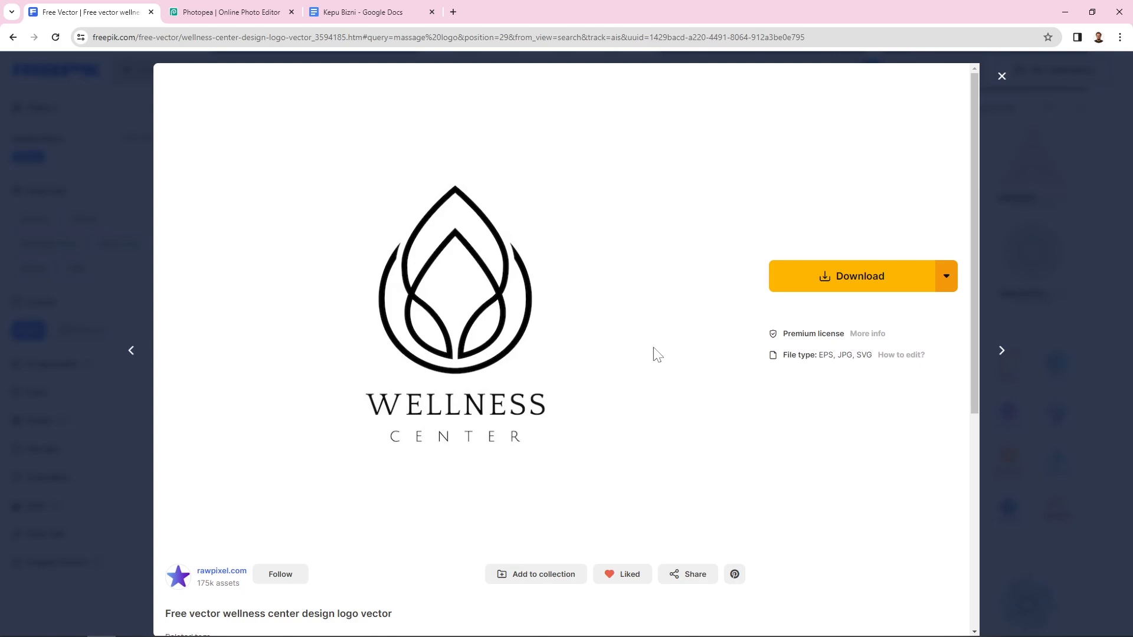
Download the Wellness Center logo as an EPS file and return to Photopea
{"action": "left_click", "coordinate": [946, 277]}
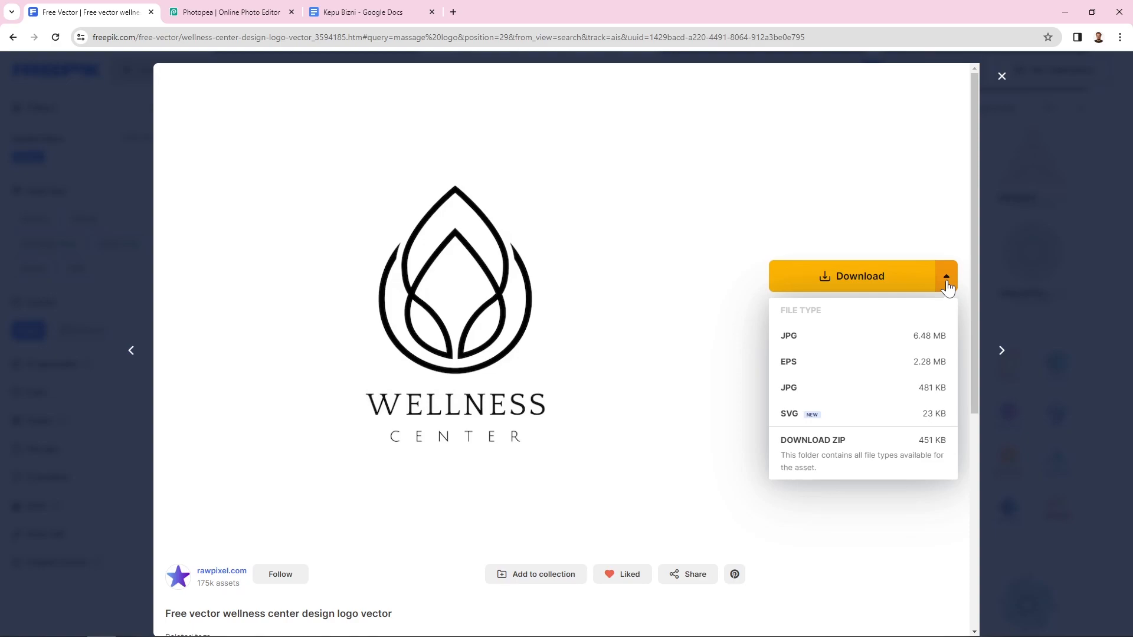
{"action": "left_click", "coordinate": [817, 363]}
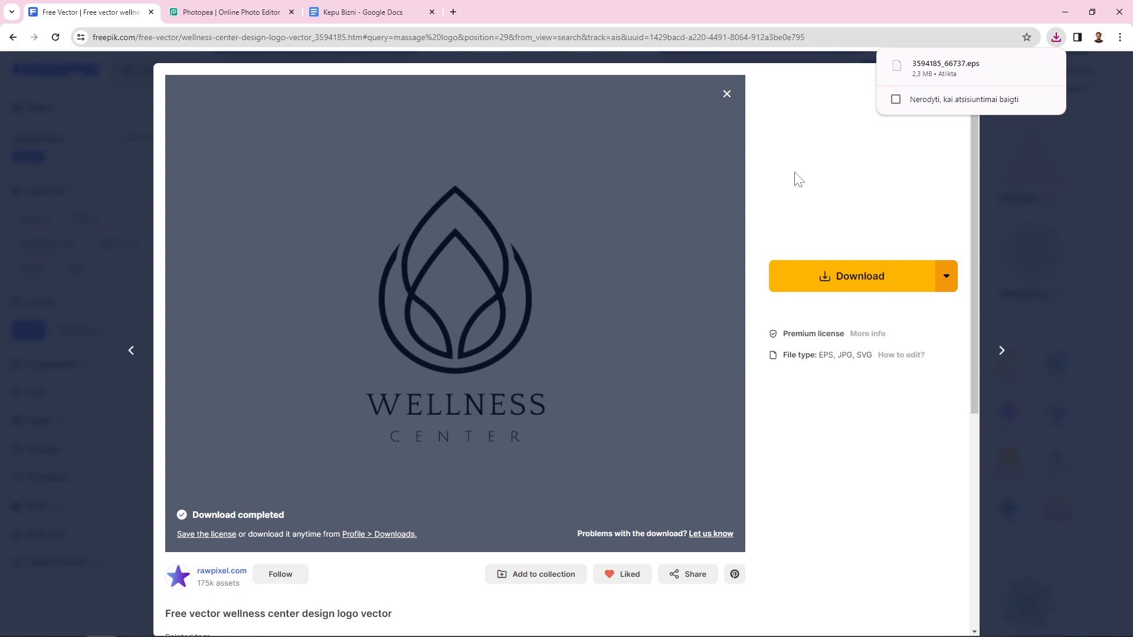
{"action": "left_click", "coordinate": [210, 16]}
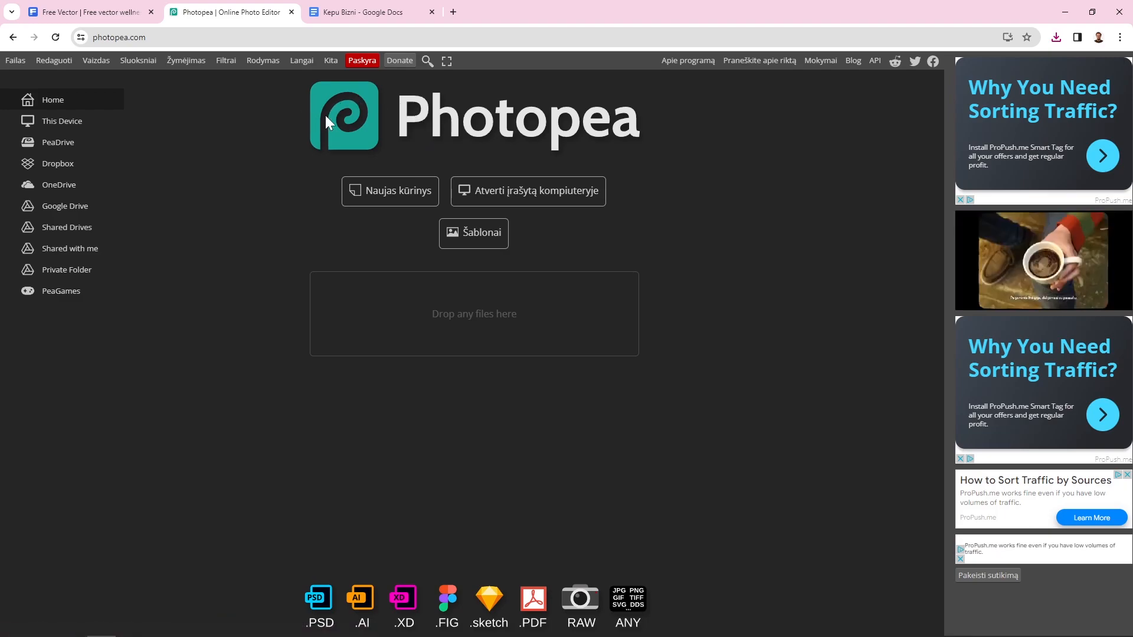
Sign into Photopea with a Google account, then start opening a file from the computer
{"action": "left_click", "coordinate": [367, 61]}
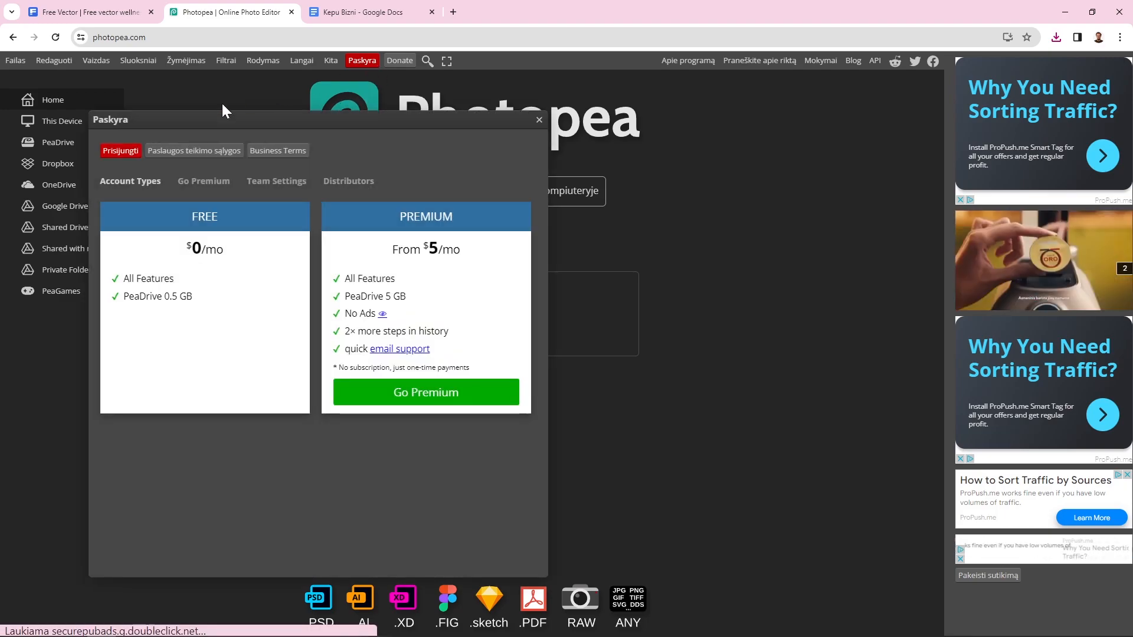
{"action": "left_click", "coordinate": [118, 150]}
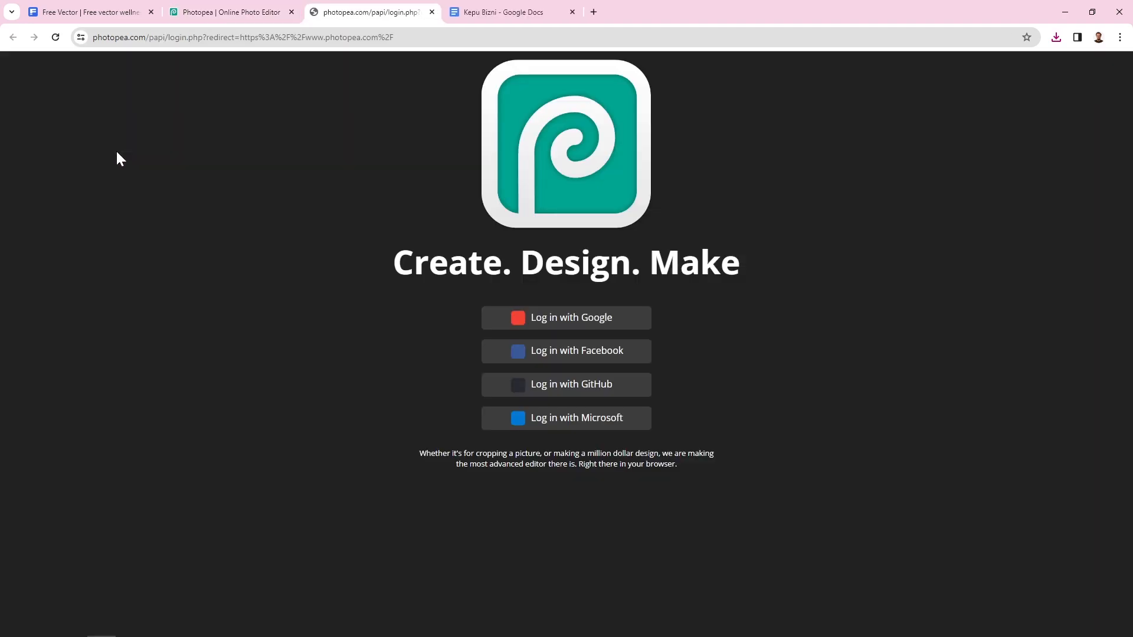
{"action": "left_click", "coordinate": [562, 318]}
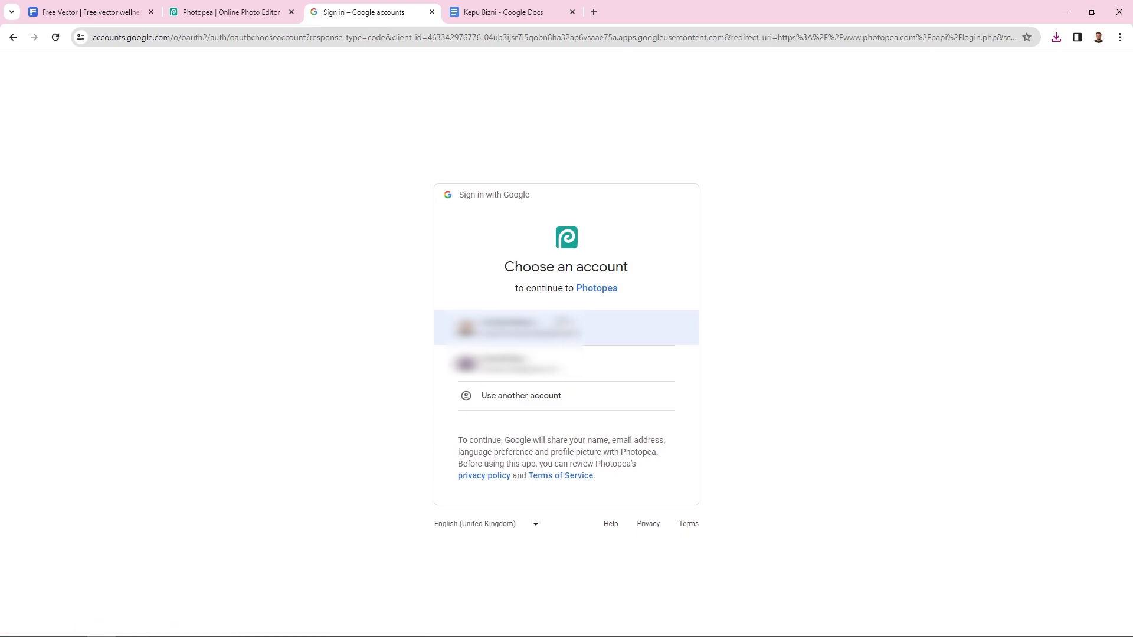
{"action": "left_click", "coordinate": [563, 321]}
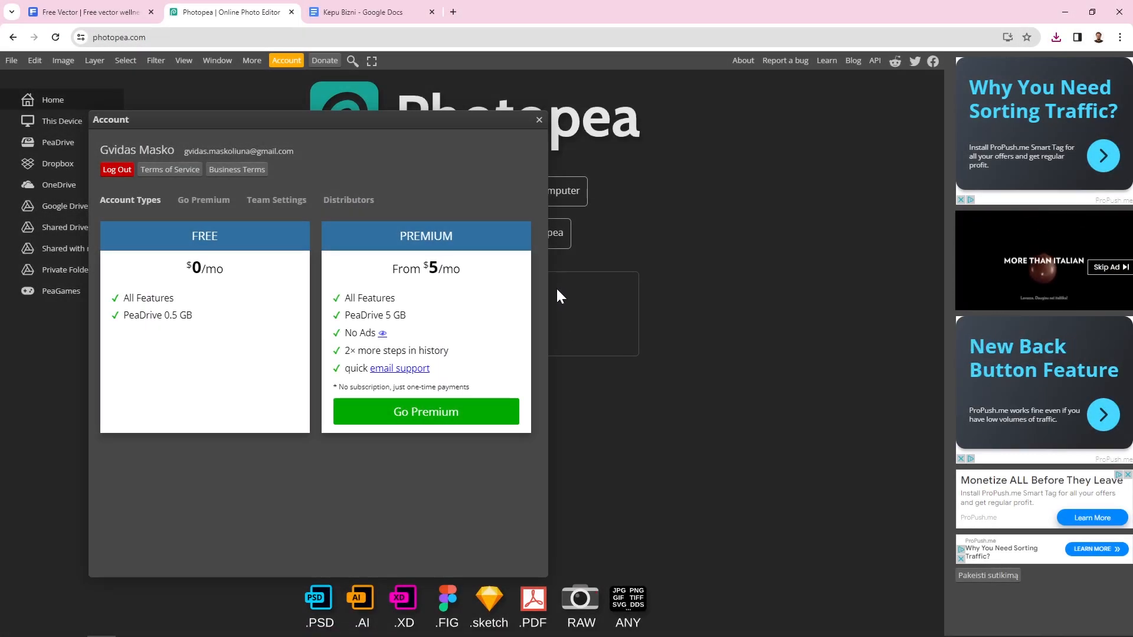
{"action": "left_click", "coordinate": [539, 121]}
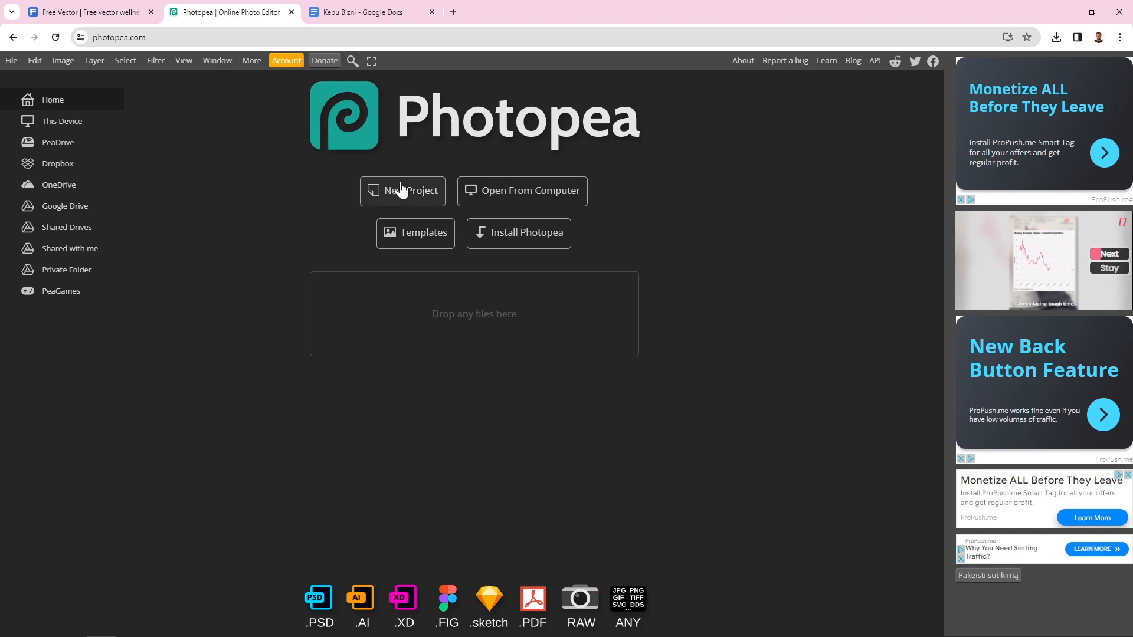
{"action": "left_click", "coordinate": [521, 201]}
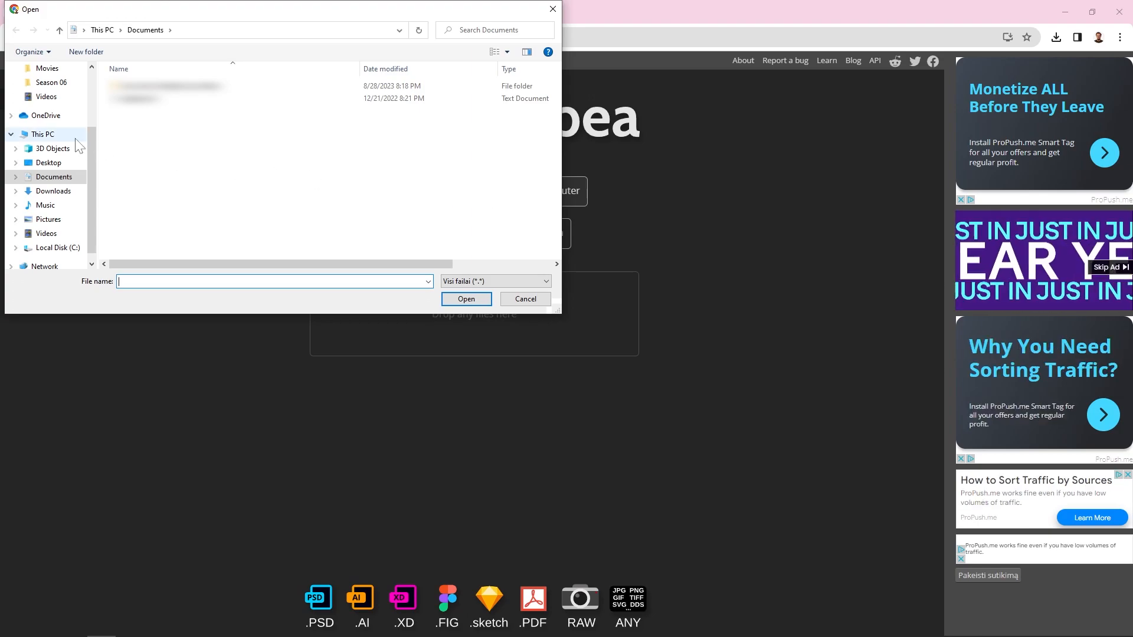
Open the downloaded 3594185_66737.eps from the Downloads folder
{"action": "left_click", "coordinate": [65, 193]}
{"action": "left_click", "coordinate": [141, 123]}
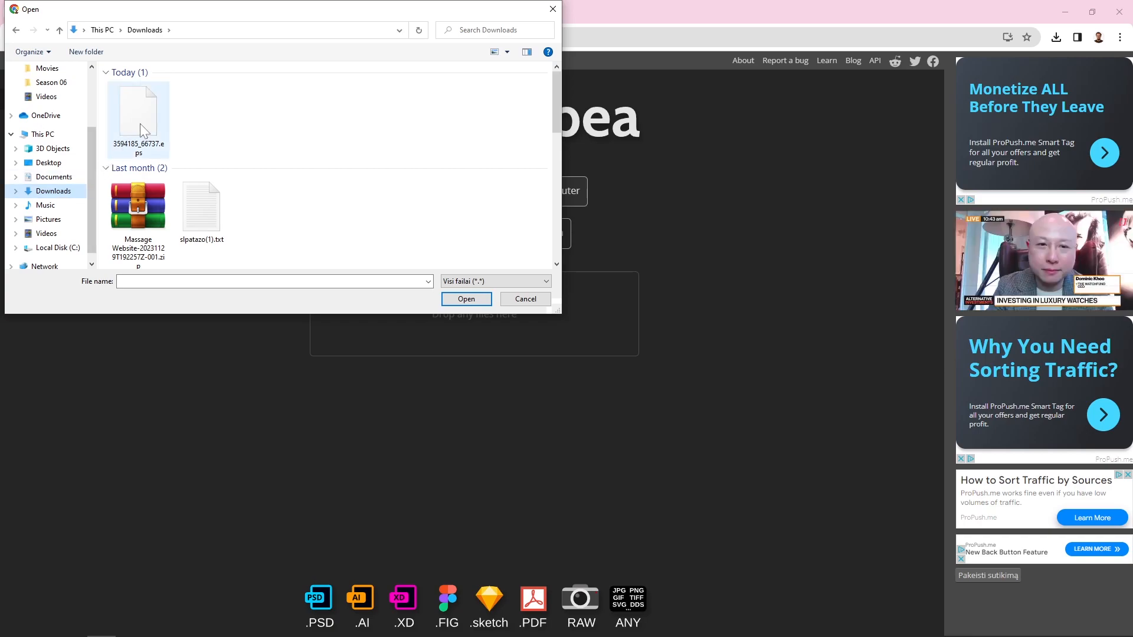
{"action": "left_click", "coordinate": [465, 300]}
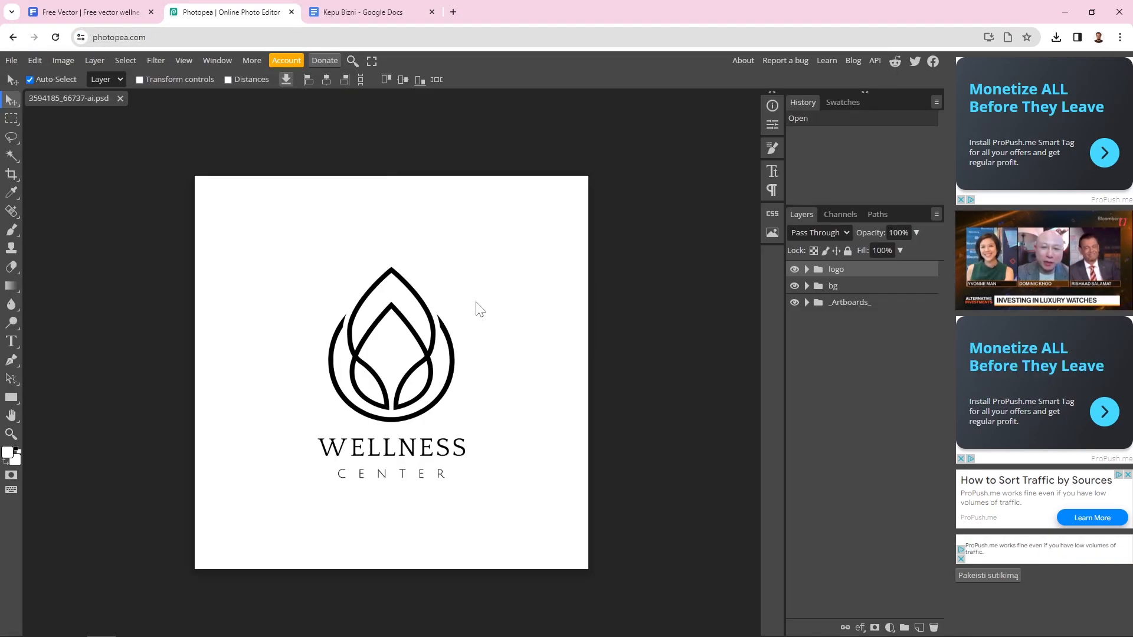
Expand the layer groups, select a logo stroke path and start its colour layer style
{"action": "left_click", "coordinate": [488, 304]}
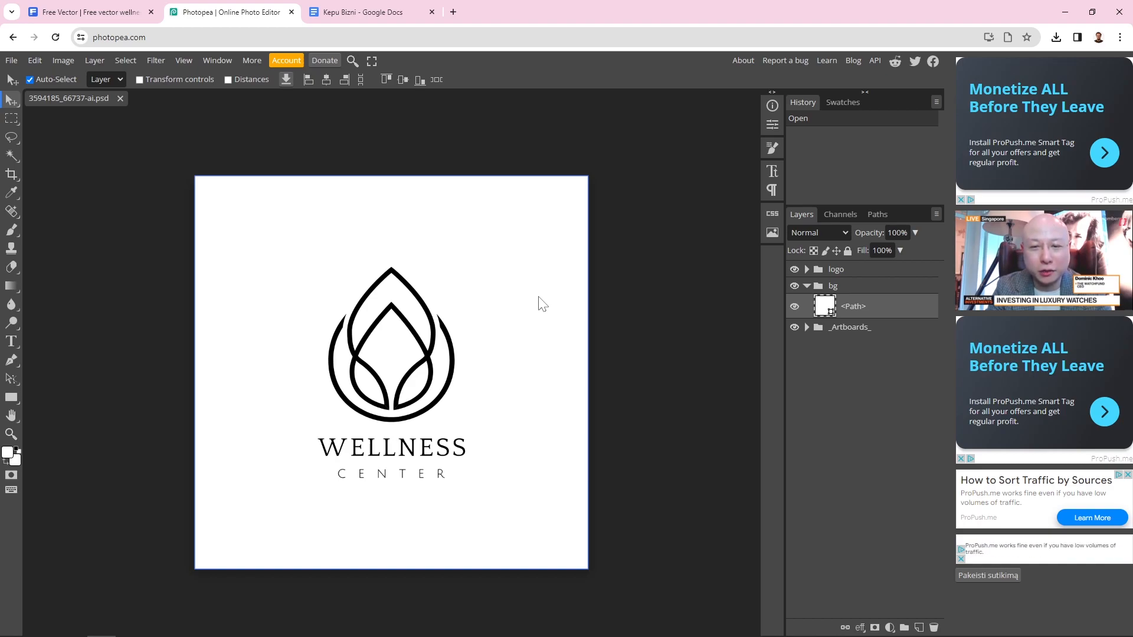
{"action": "left_click", "coordinate": [420, 305]}
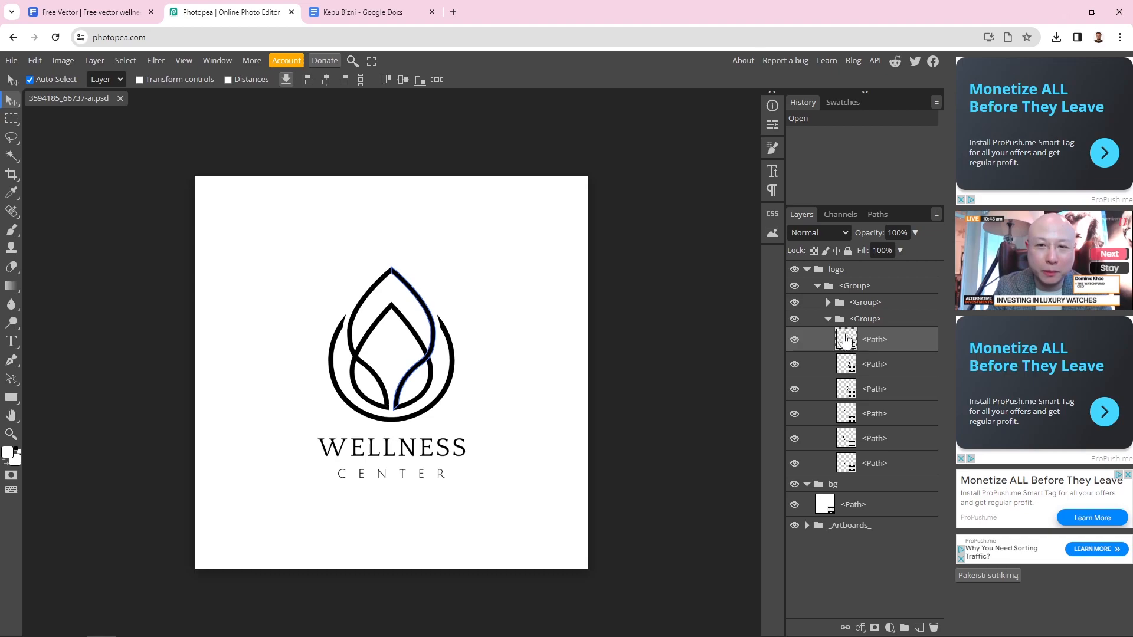
{"action": "double_click", "coordinate": [846, 340]}
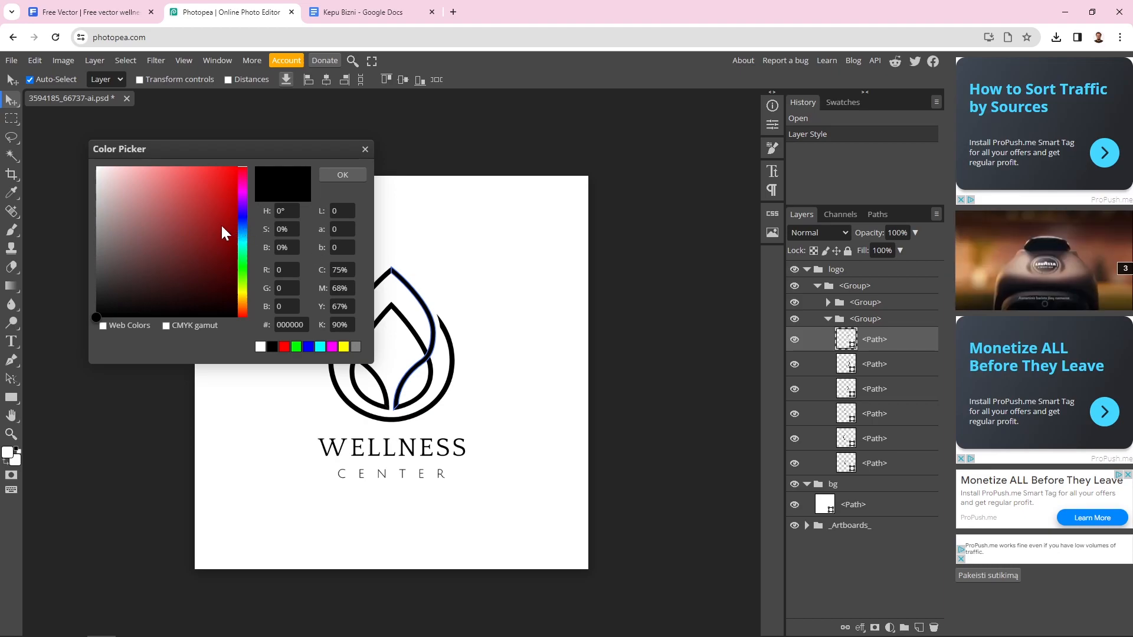
Copy the colour code 536942 from the Google Docs brand notes
{"action": "left_click", "coordinate": [375, 17]}
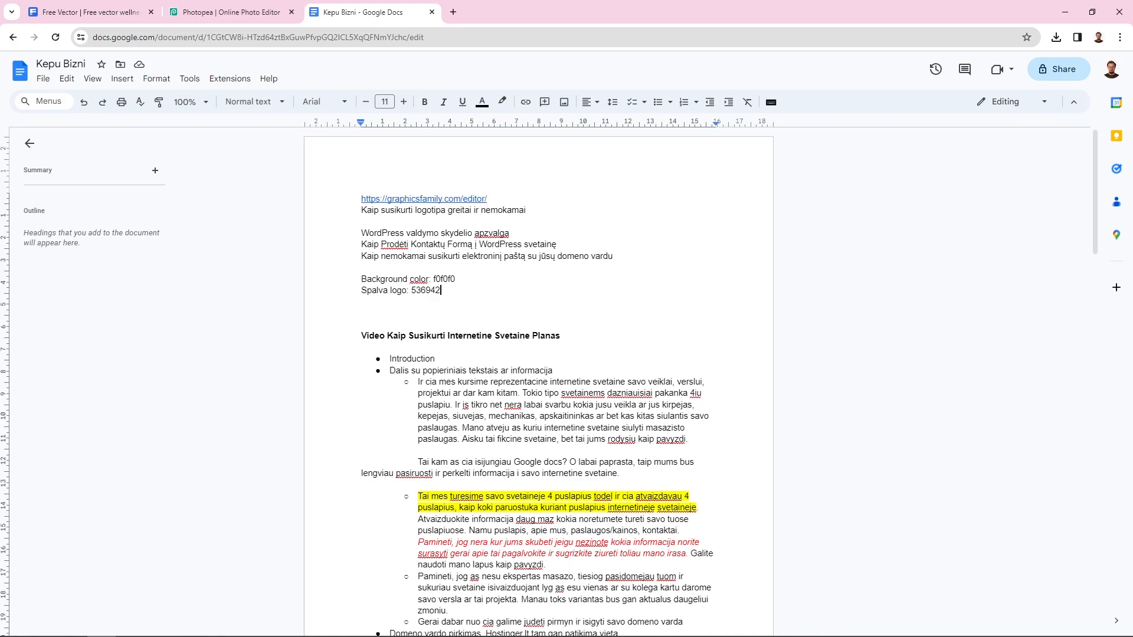
{"action": "key", "text": "shift+Left"}
{"action": "key", "text": "shift+Left"}
{"action": "key", "text": "shift+Left"}
{"action": "key", "text": "shift+Left"}
{"action": "key", "text": "shift+Left"}
{"action": "key", "text": "shift+Left"}
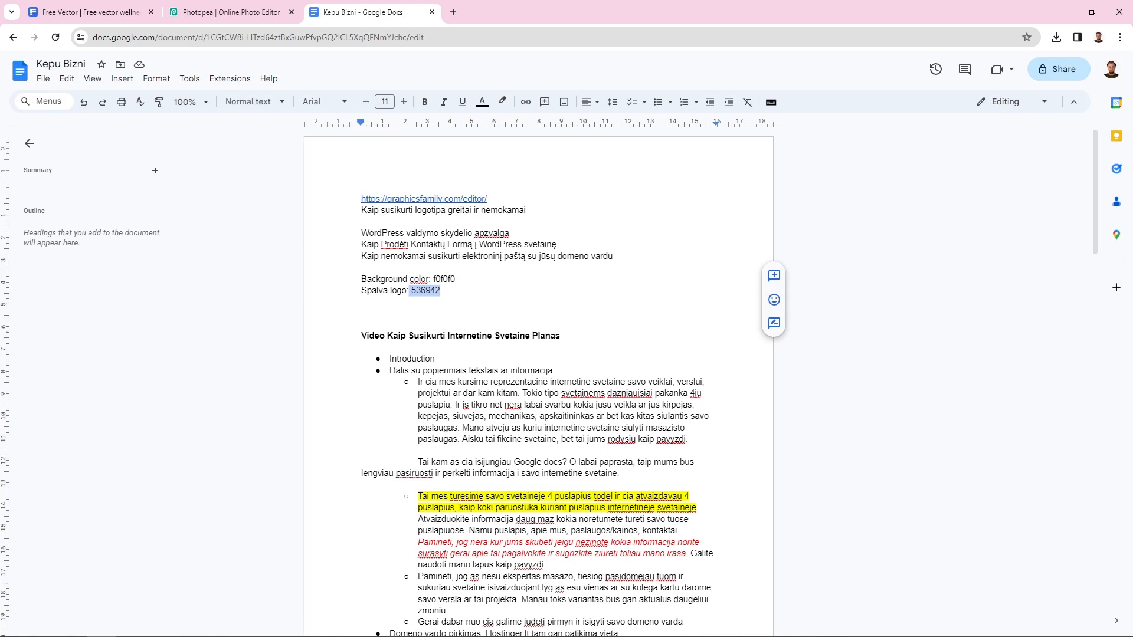
{"action": "double_click", "coordinate": [432, 290]}
{"action": "right_click", "coordinate": [431, 290]}
{"action": "left_click", "coordinate": [449, 322]}
Replace the hex value 000000 with 536942 and apply it to the stroke
{"action": "left_click", "coordinate": [230, 12]}
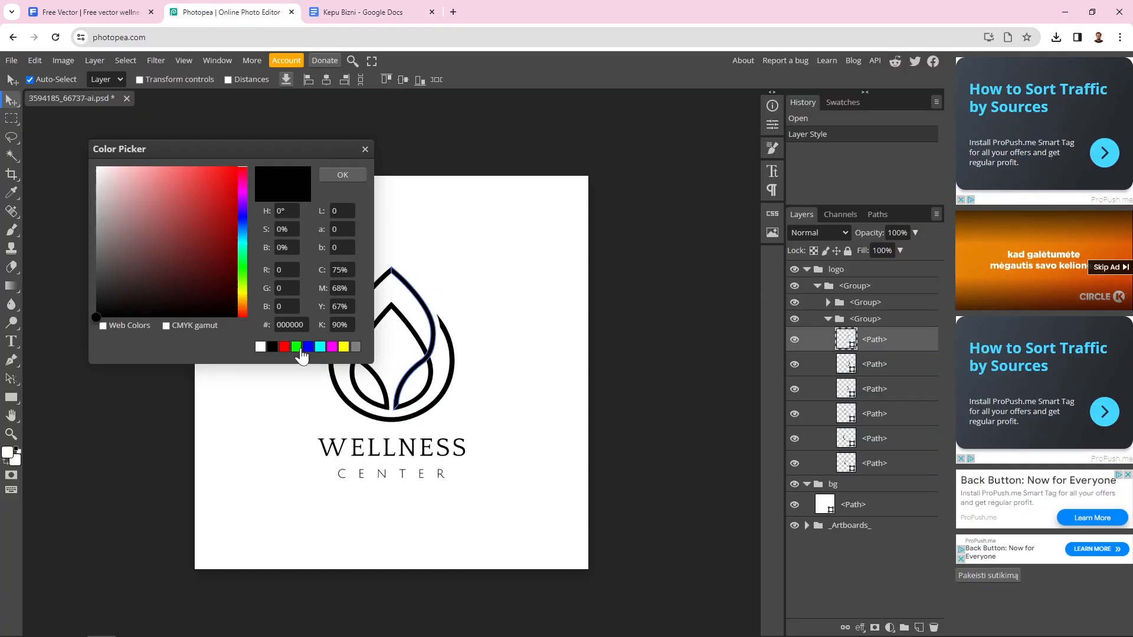
{"action": "double_click", "coordinate": [290, 325]}
{"action": "right_click", "coordinate": [305, 327]}
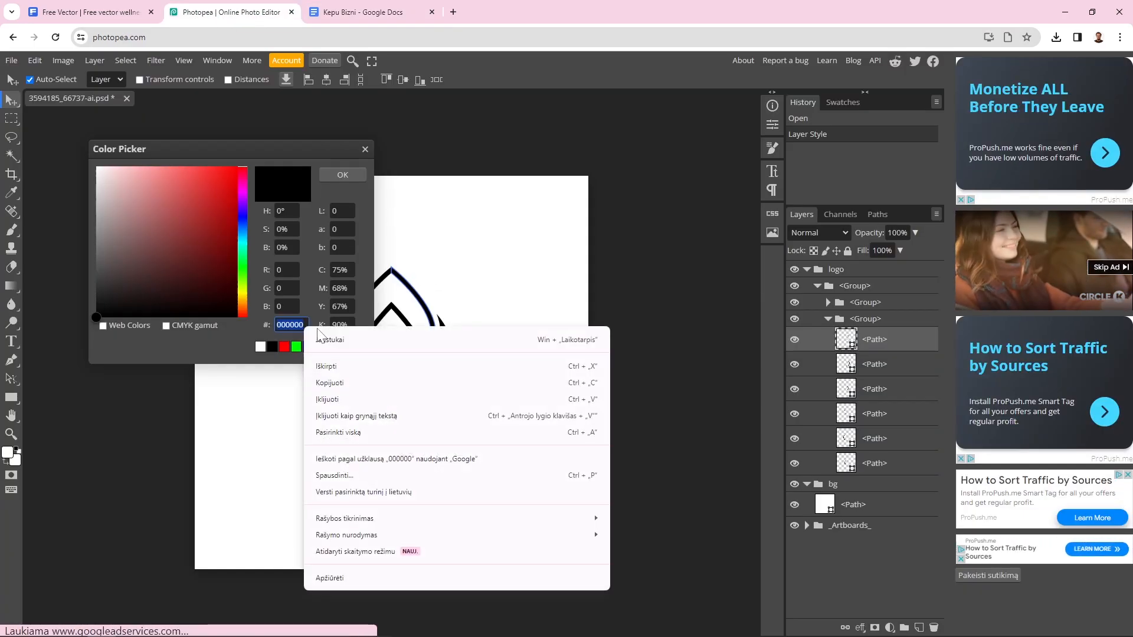
{"action": "left_click", "coordinate": [359, 404]}
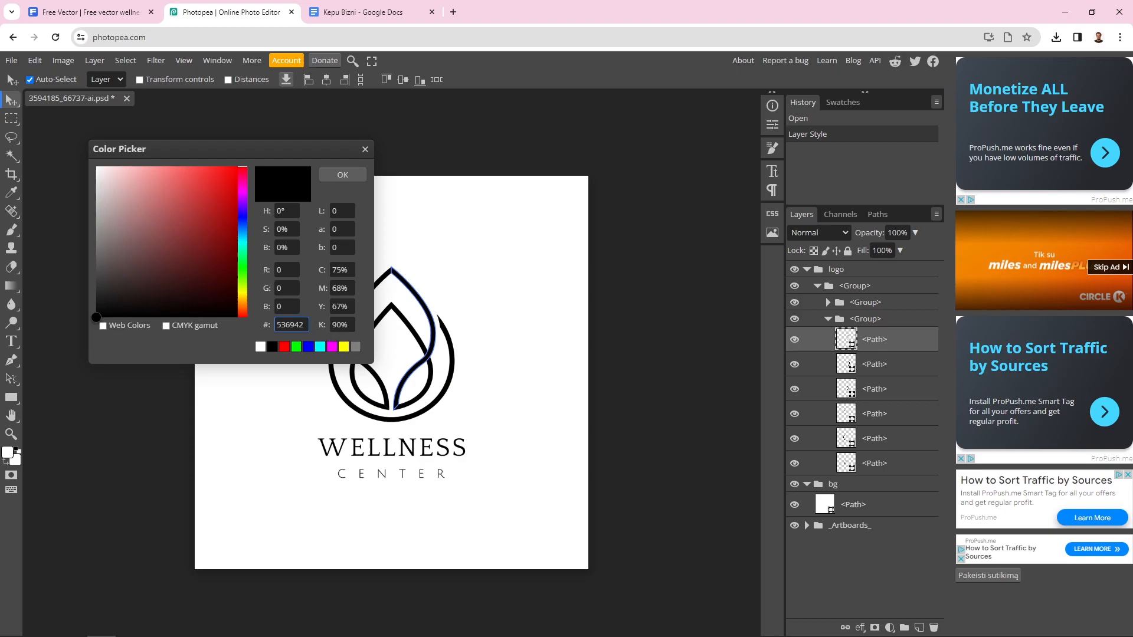
{"action": "left_click", "coordinate": [342, 174]}
{"action": "left_click", "coordinate": [485, 242]}
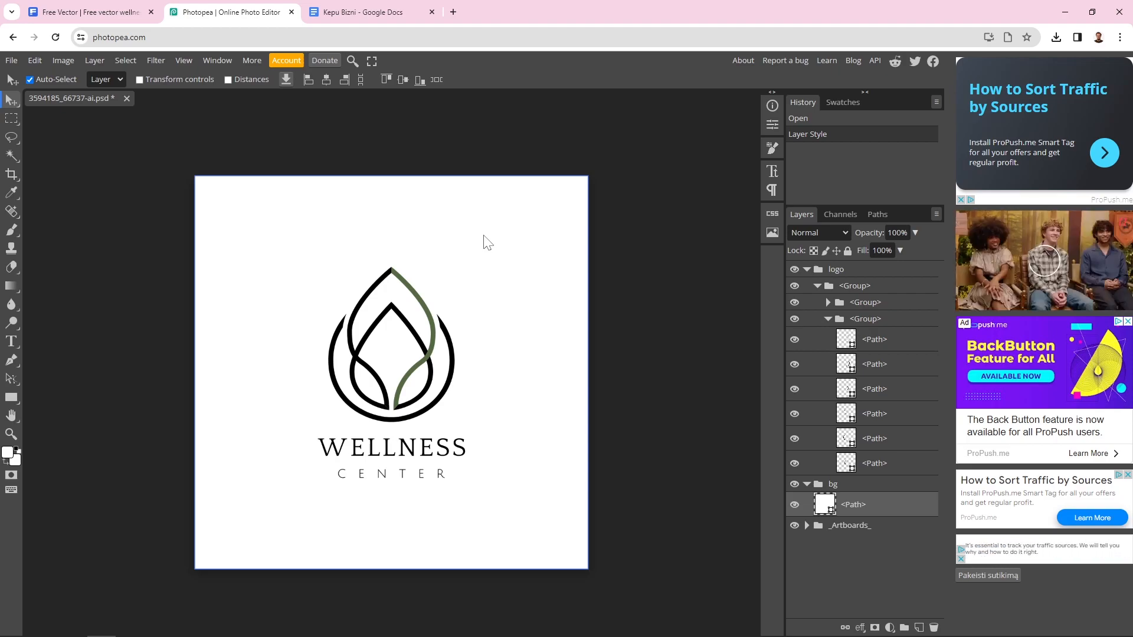
Recolour the left leaf stroke to olive green 536942
{"action": "left_click", "coordinate": [360, 305]}
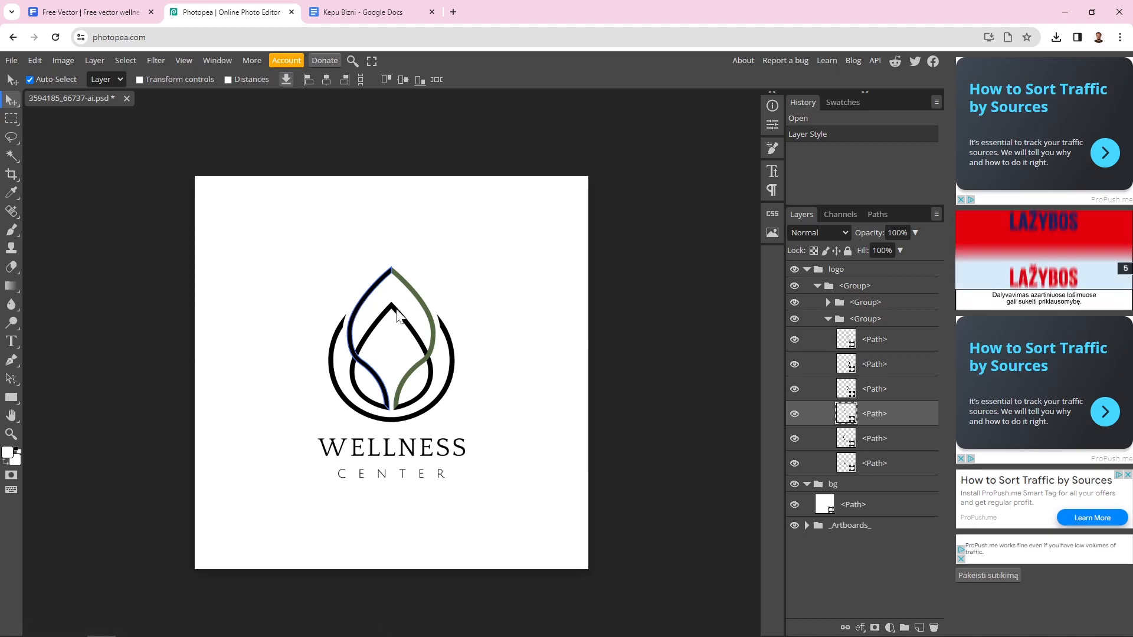
{"action": "double_click", "coordinate": [846, 416]}
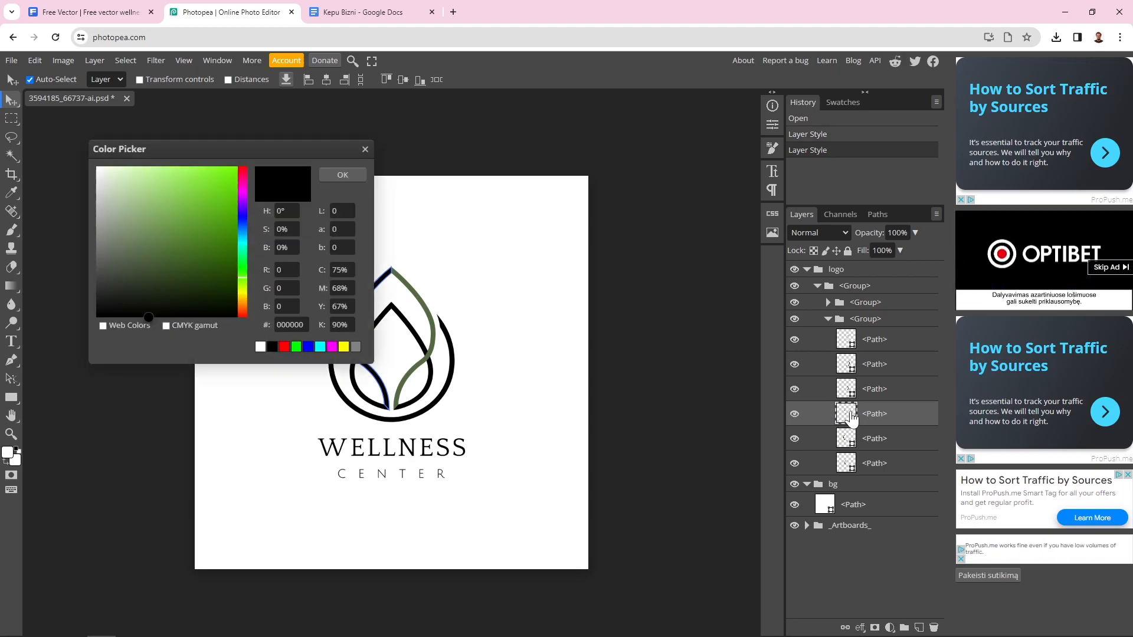
{"action": "double_click", "coordinate": [289, 325]}
{"action": "right_click", "coordinate": [289, 325]}
{"action": "left_click", "coordinate": [349, 399]}
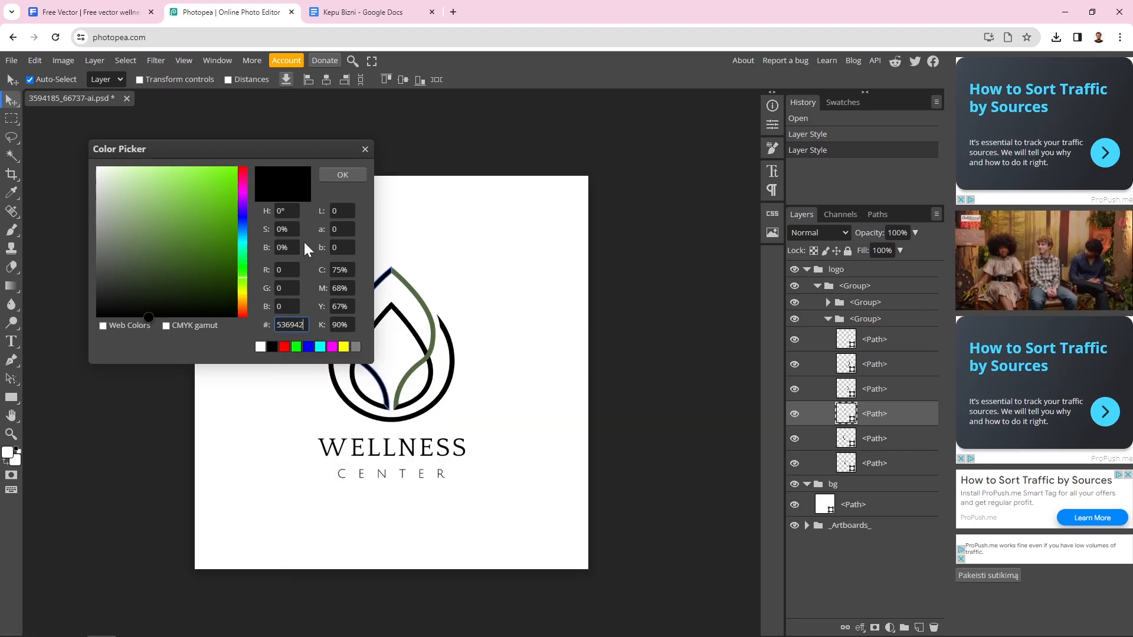
{"action": "left_click", "coordinate": [344, 174]}
{"action": "left_click", "coordinate": [469, 281]}
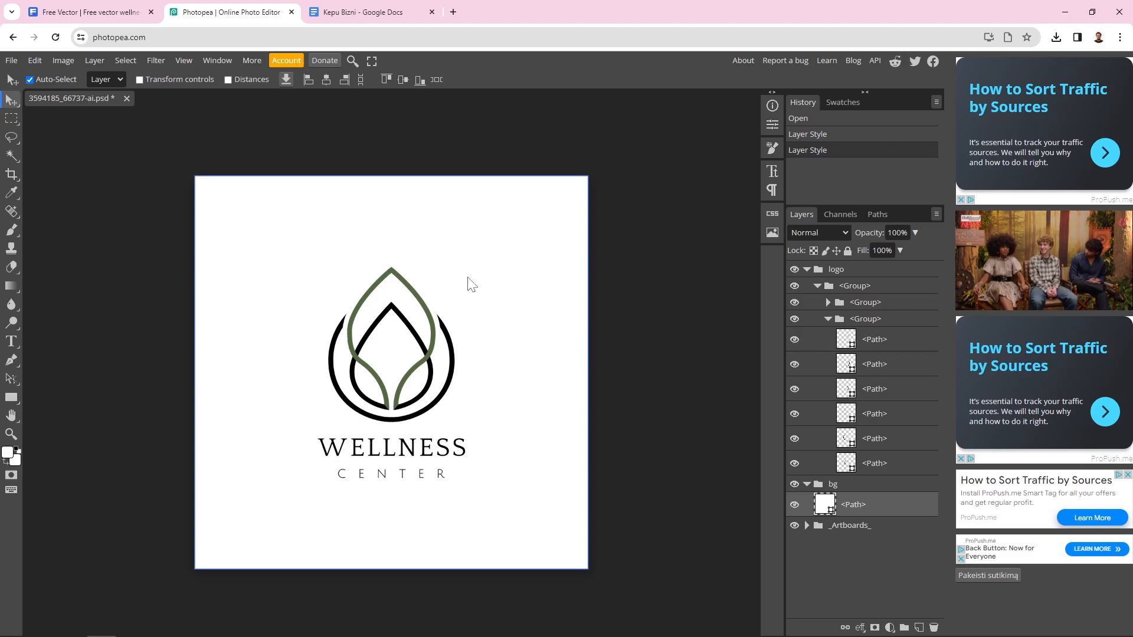
Recolour the right arc of the symbol to olive green 536942
{"action": "left_click", "coordinate": [452, 384]}
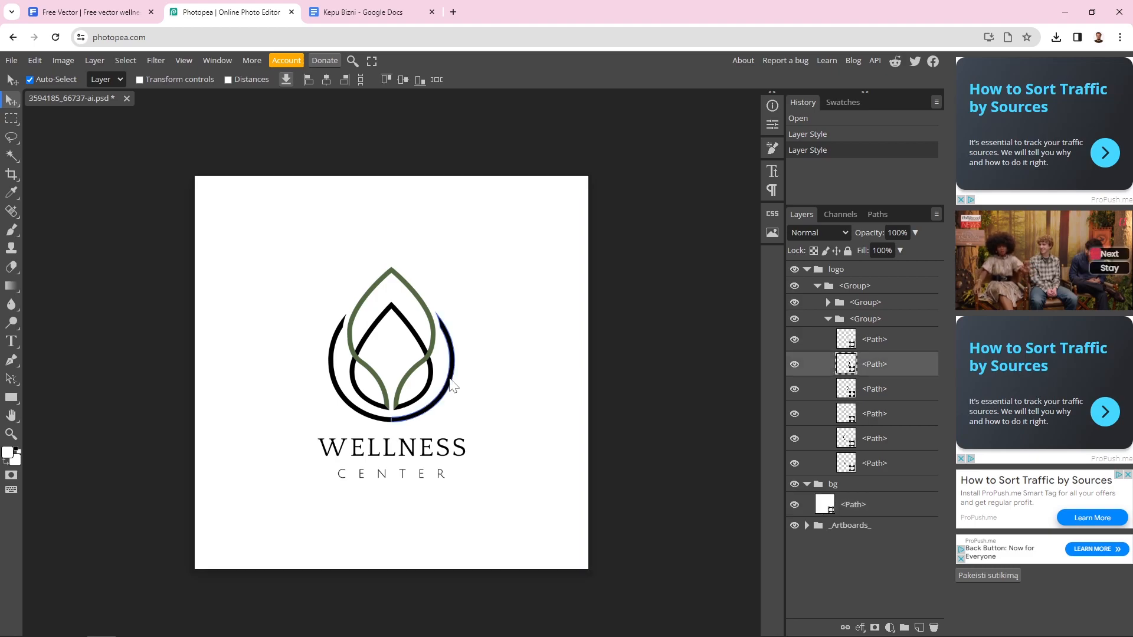
{"action": "double_click", "coordinate": [847, 364]}
{"action": "left_click", "coordinate": [292, 325]}
{"action": "right_click", "coordinate": [293, 324]}
{"action": "left_click", "coordinate": [336, 402]}
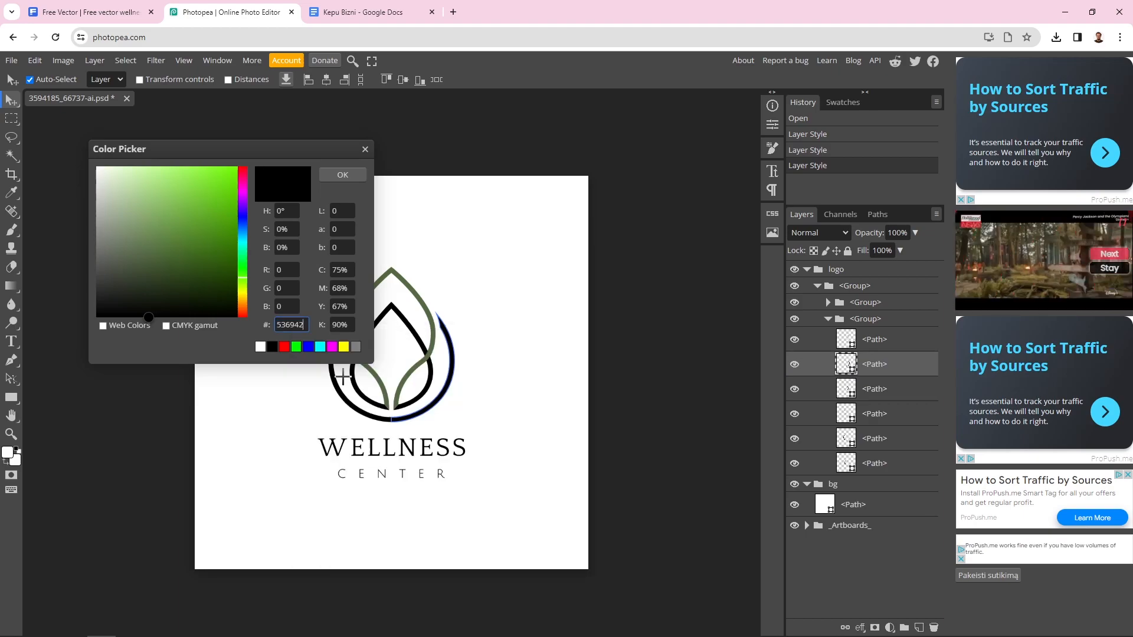
{"action": "left_click", "coordinate": [343, 175]}
{"action": "left_click", "coordinate": [511, 309]}
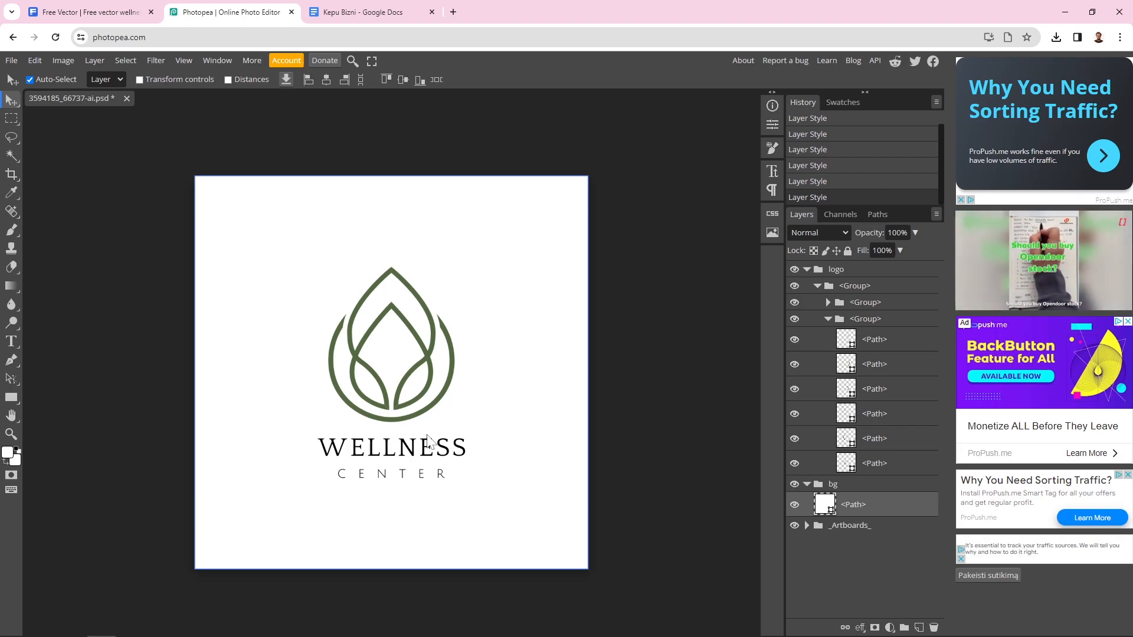
{"action": "left_click", "coordinate": [413, 456]}
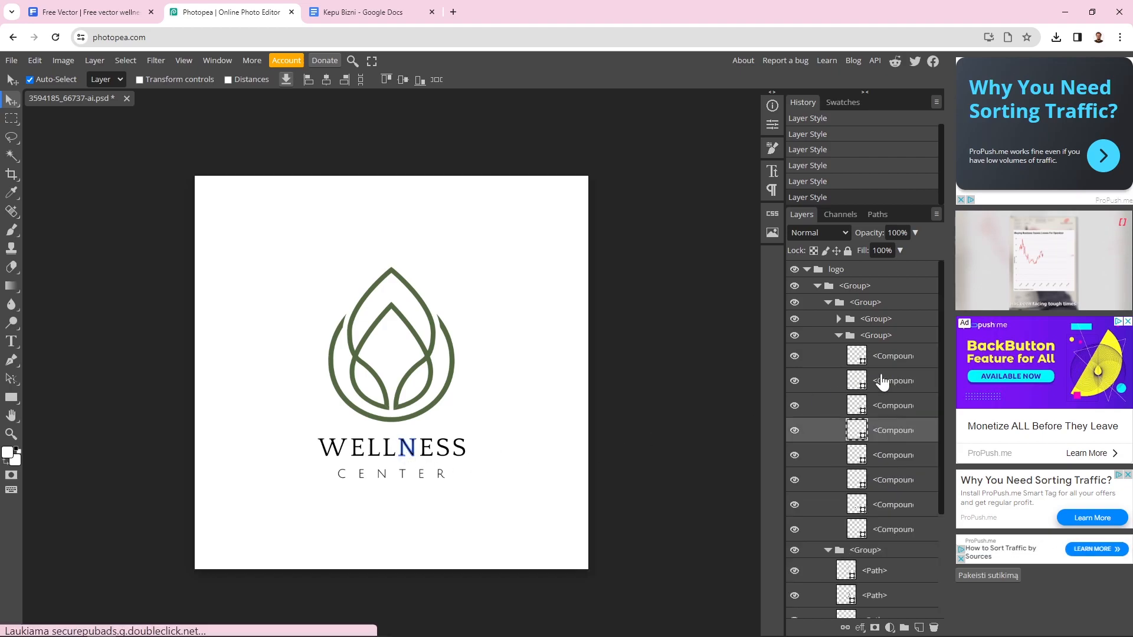
{"action": "left_click", "coordinate": [883, 408]}
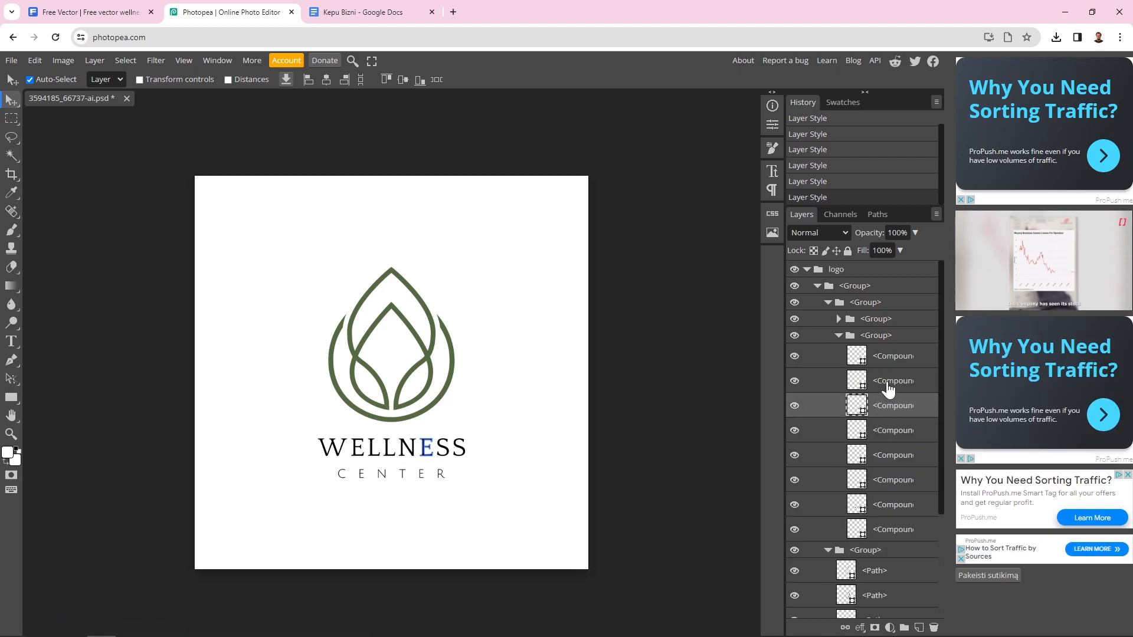
{"action": "left_click", "coordinate": [890, 362]}
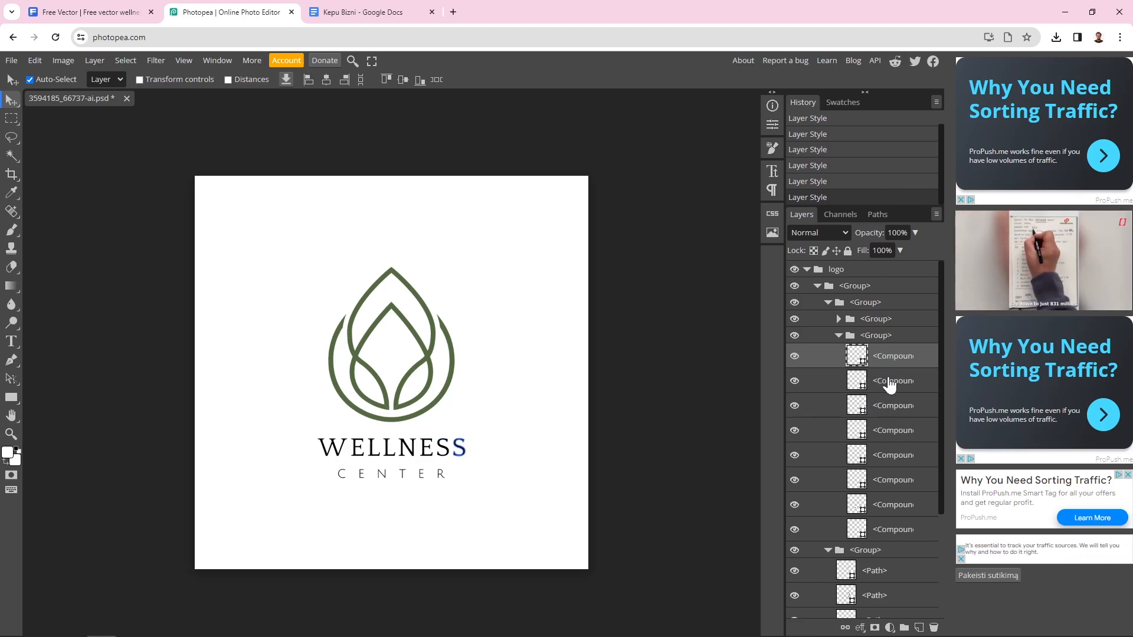
{"action": "left_click", "coordinate": [891, 386]}
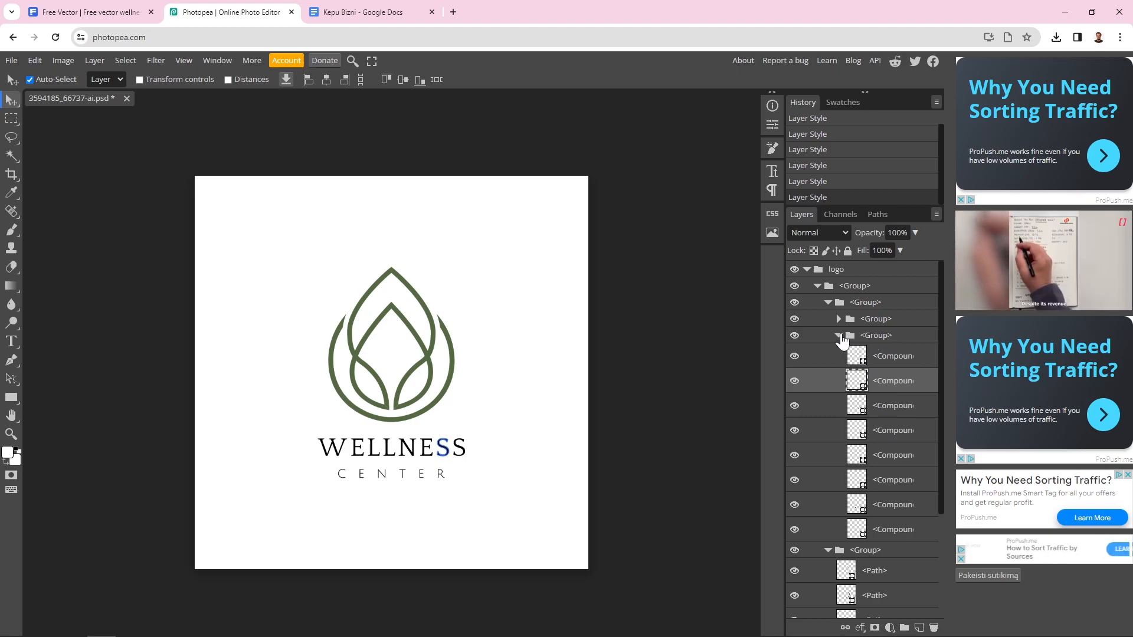
{"action": "left_click", "coordinate": [850, 336]}
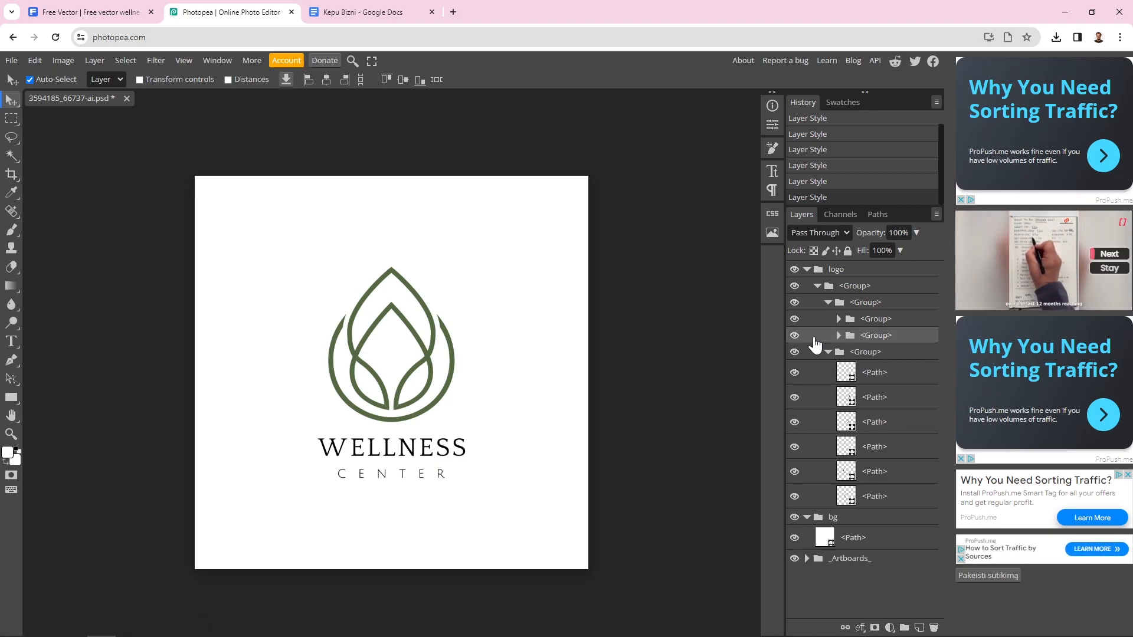
{"action": "left_click", "coordinate": [795, 336]}
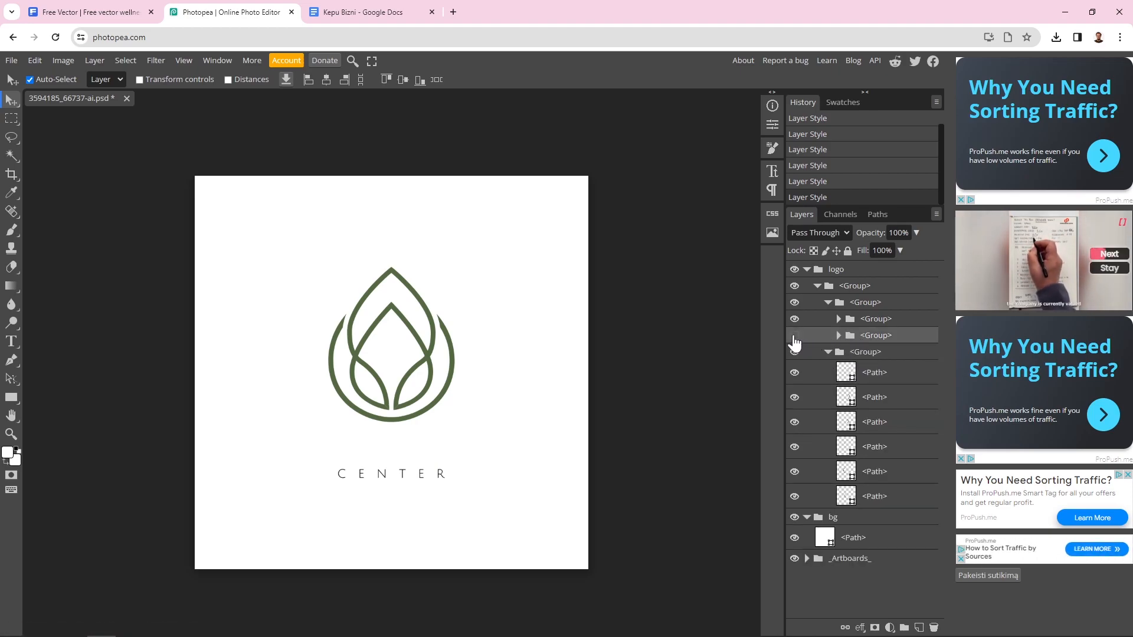
{"action": "left_click", "coordinate": [795, 335]}
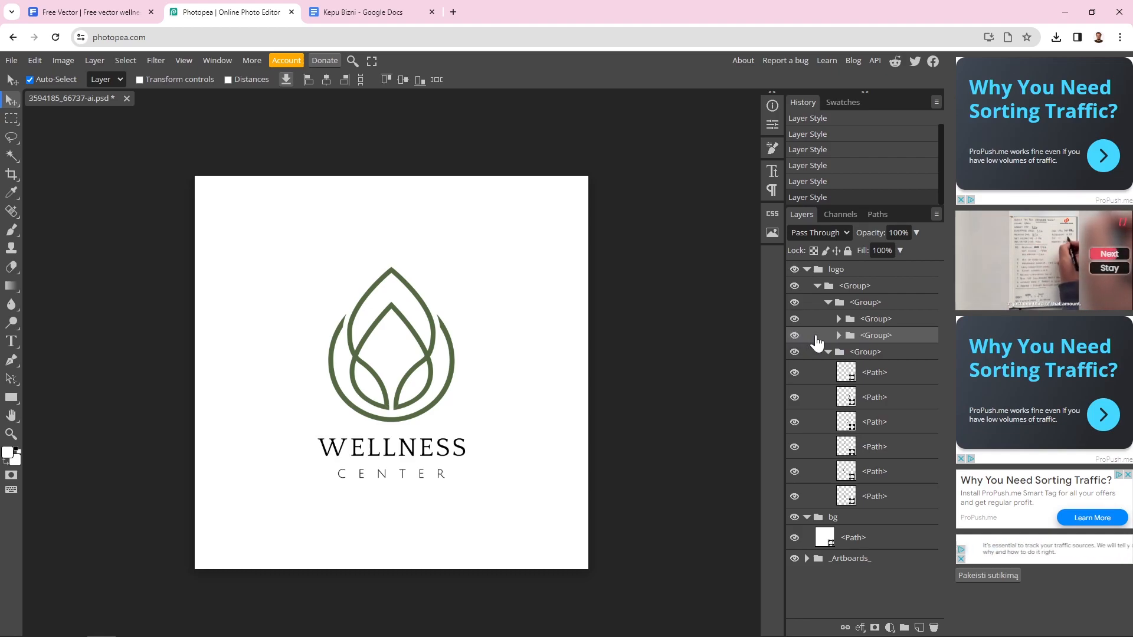
Delete the WELLNESS and CENTER text groups, keeping only the leaf symbol group
{"action": "right_click", "coordinate": [817, 343]}
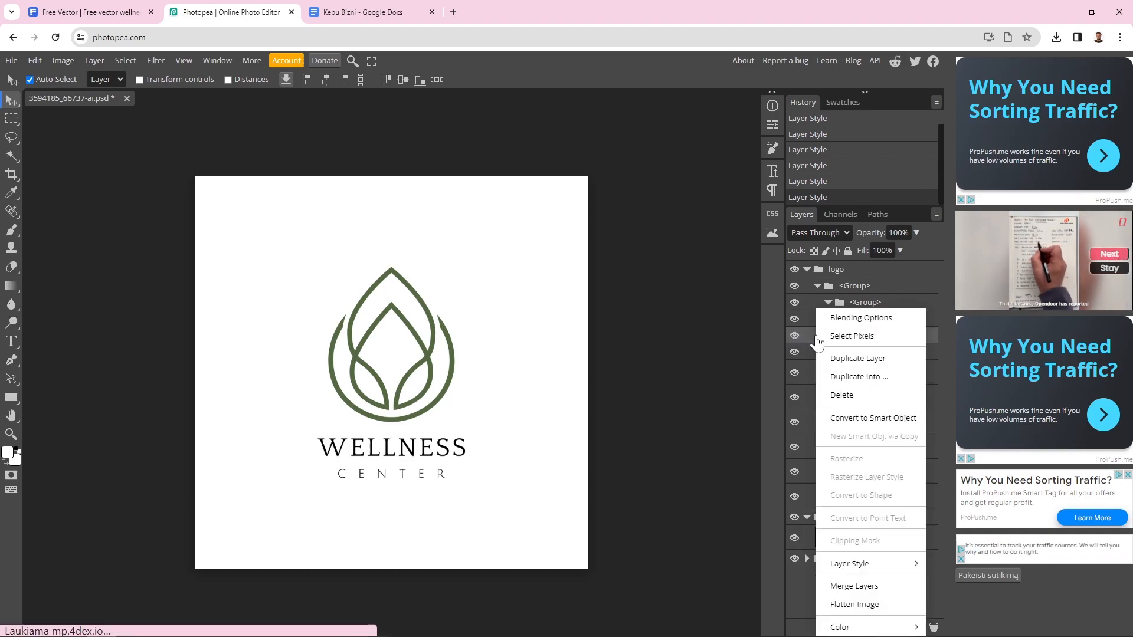
{"action": "left_click", "coordinate": [870, 397]}
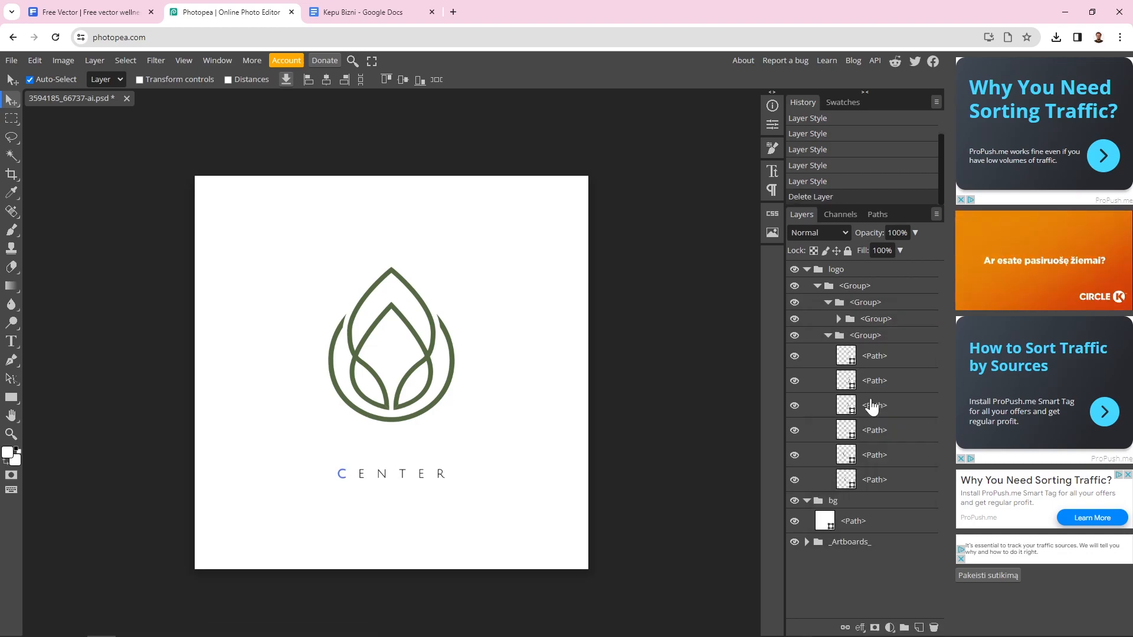
{"action": "left_click", "coordinate": [794, 337]}
{"action": "left_click", "coordinate": [795, 336]}
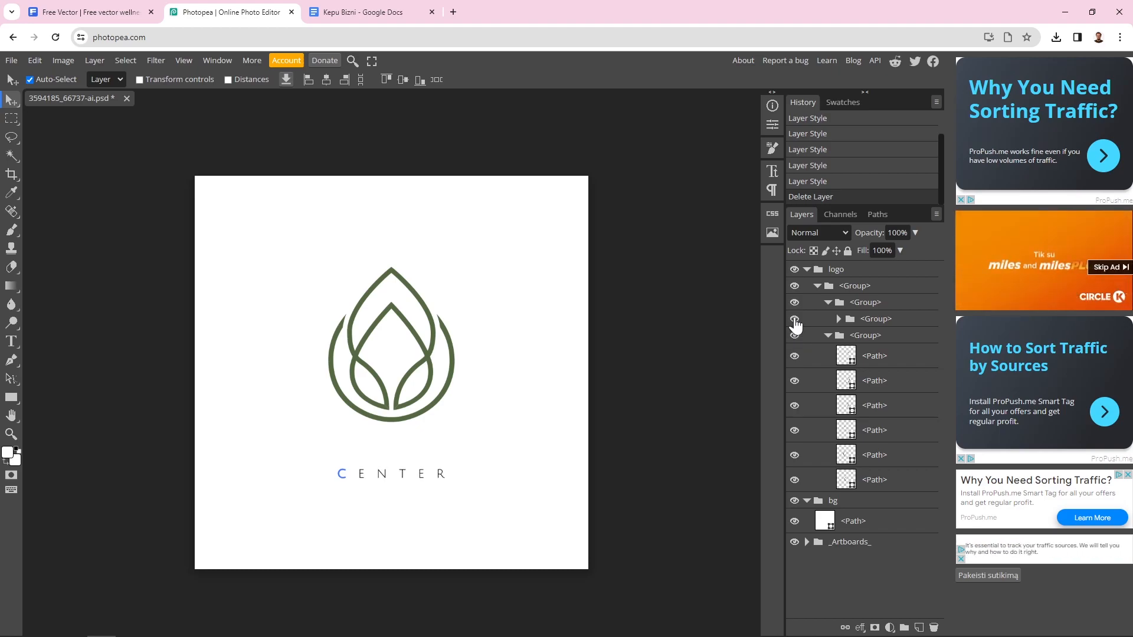
{"action": "left_click", "coordinate": [851, 321]}
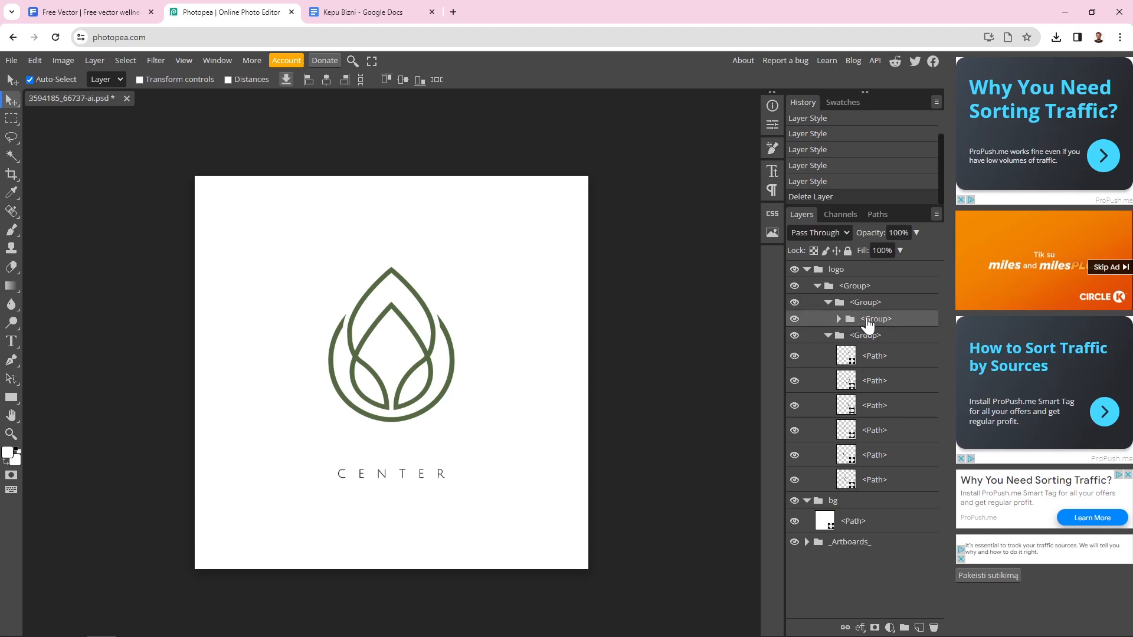
{"action": "right_click", "coordinate": [851, 323]}
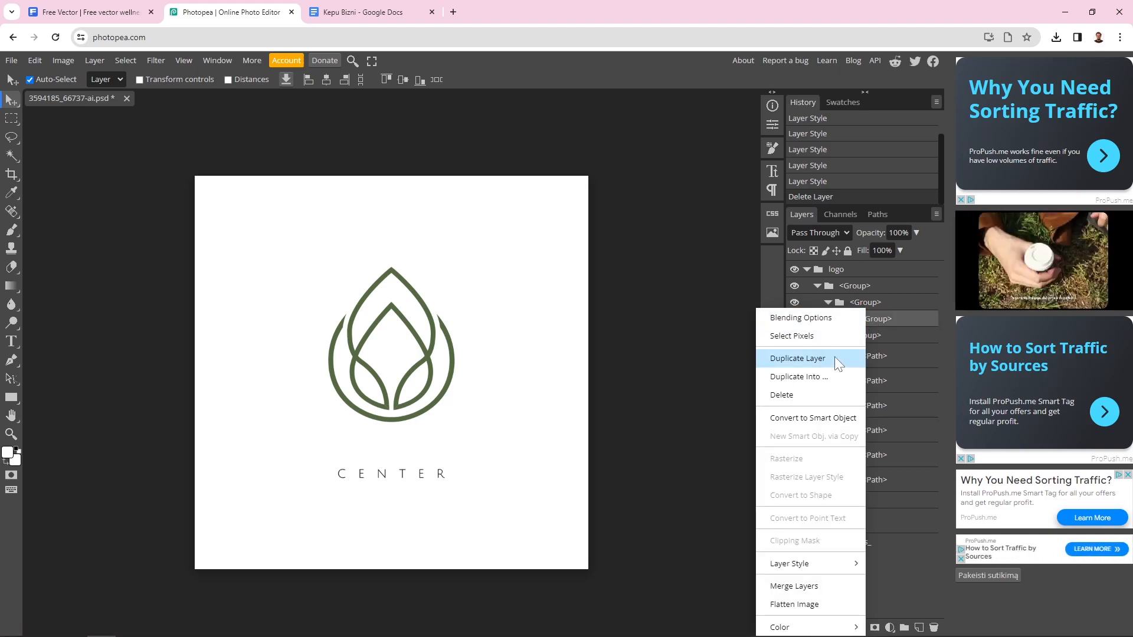
{"action": "left_click", "coordinate": [824, 397]}
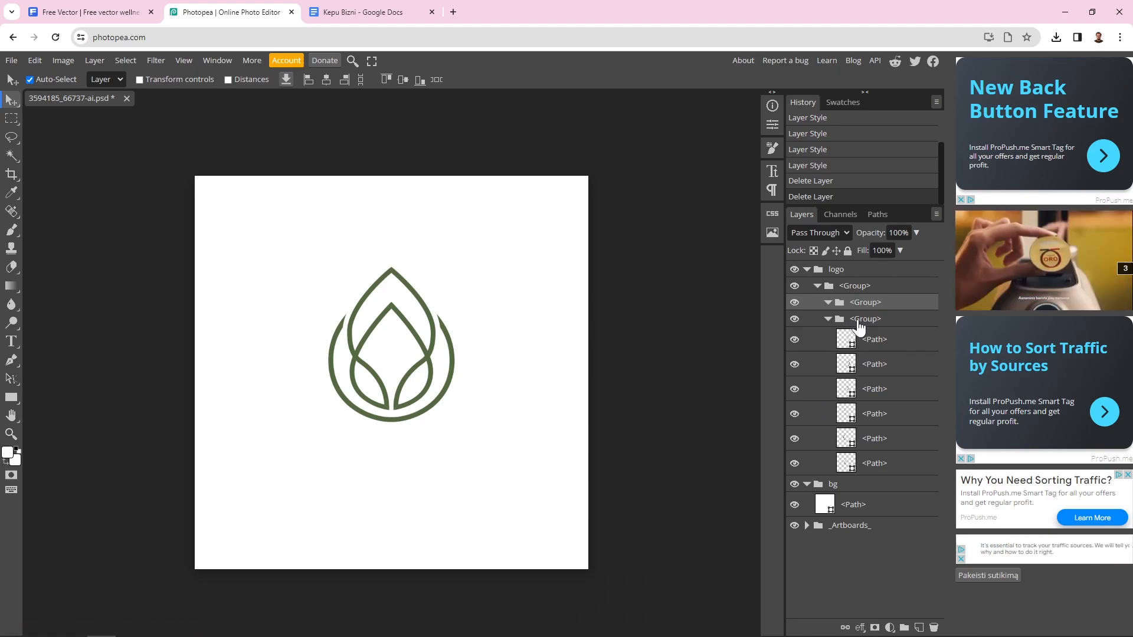
{"action": "left_click", "coordinate": [846, 291]}
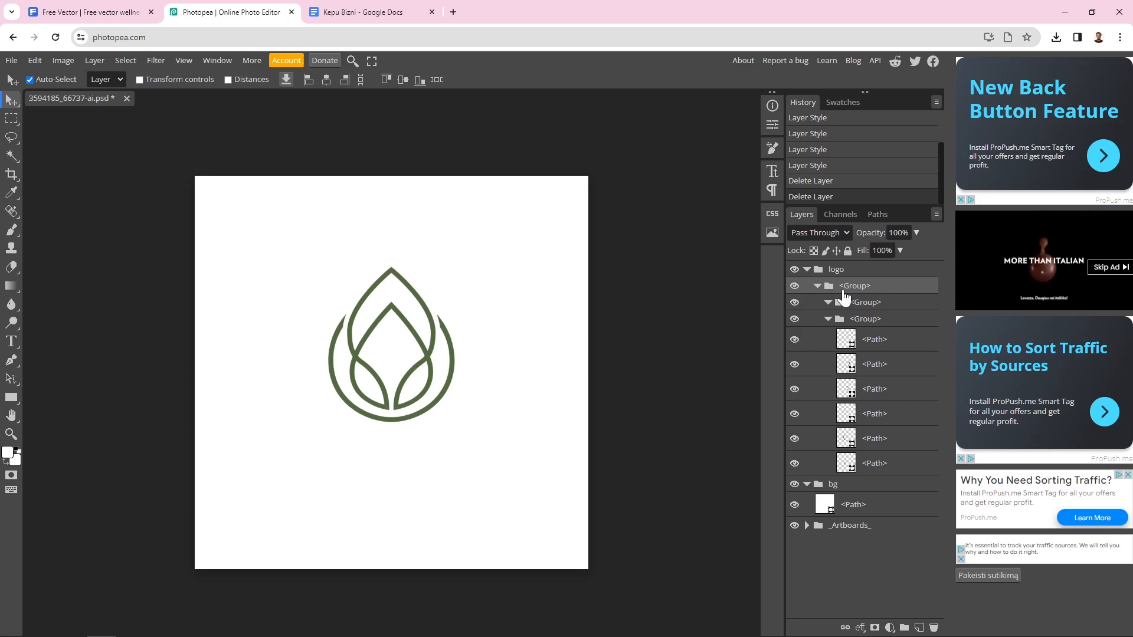
Add Layer 1 directly under the logo folder and draw a text box below the leaf
{"action": "left_click", "coordinate": [919, 628]}
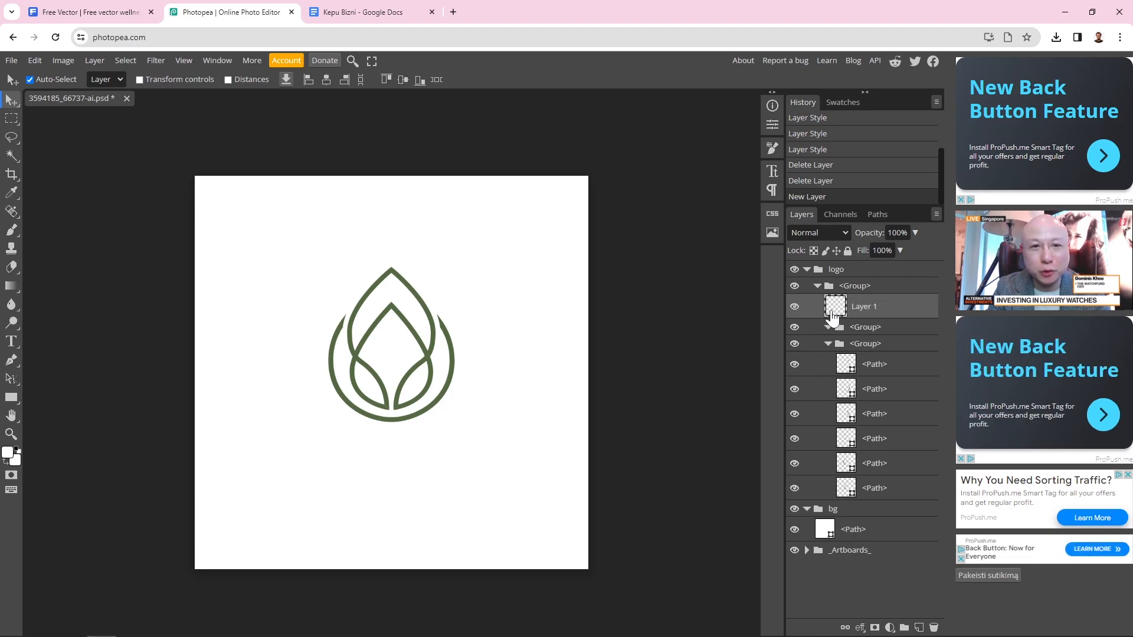
{"action": "left_click_drag", "start_coordinate": [860, 311], "coordinate": [887, 285]}
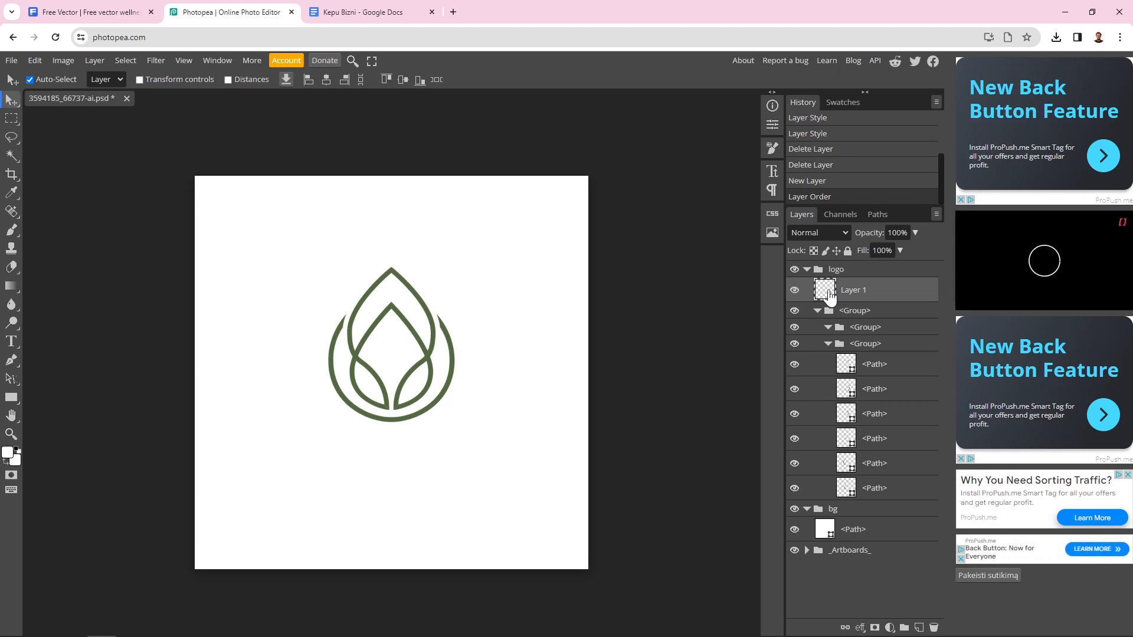
{"action": "left_click", "coordinate": [12, 342]}
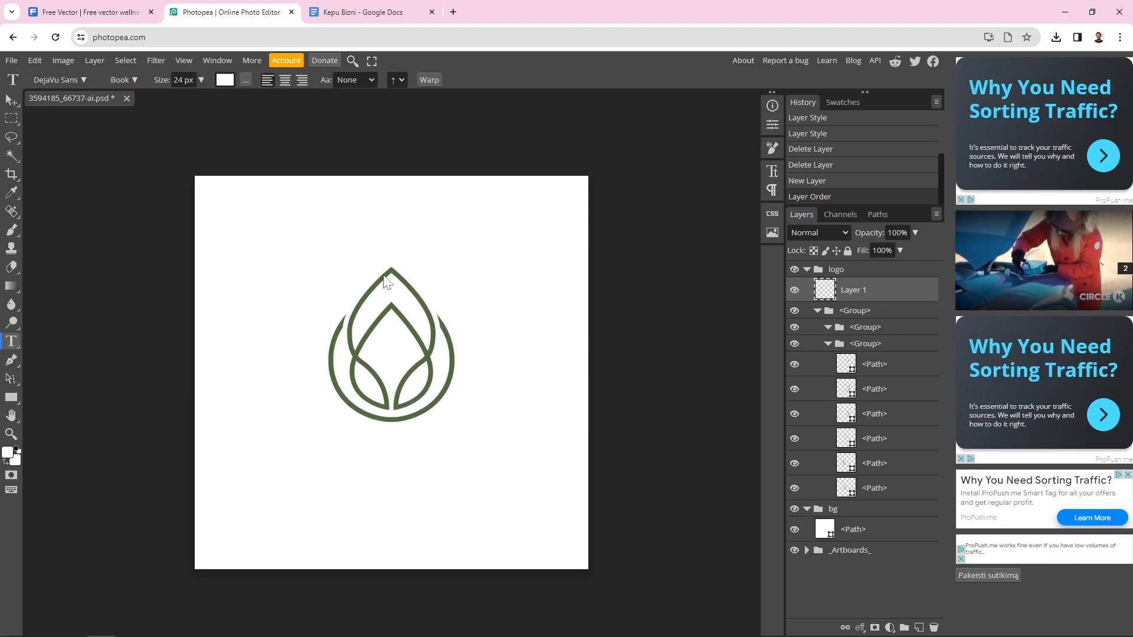
{"action": "left_click_drag", "start_coordinate": [255, 428], "coordinate": [526, 484]}
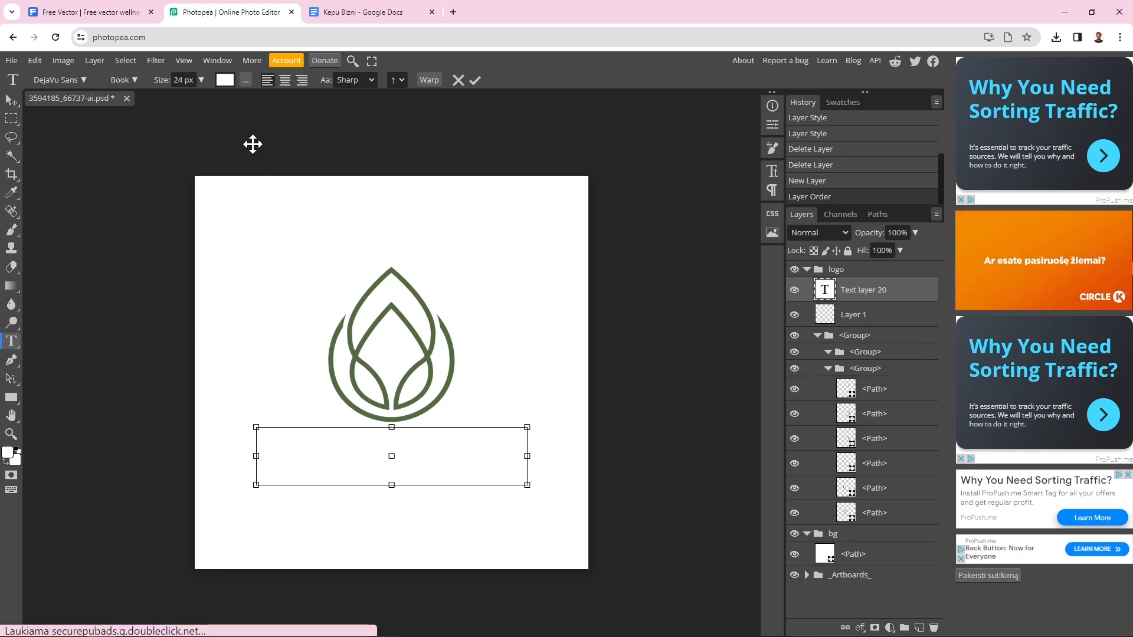
Set the text colour to olive green 536942
{"action": "left_click", "coordinate": [225, 80]}
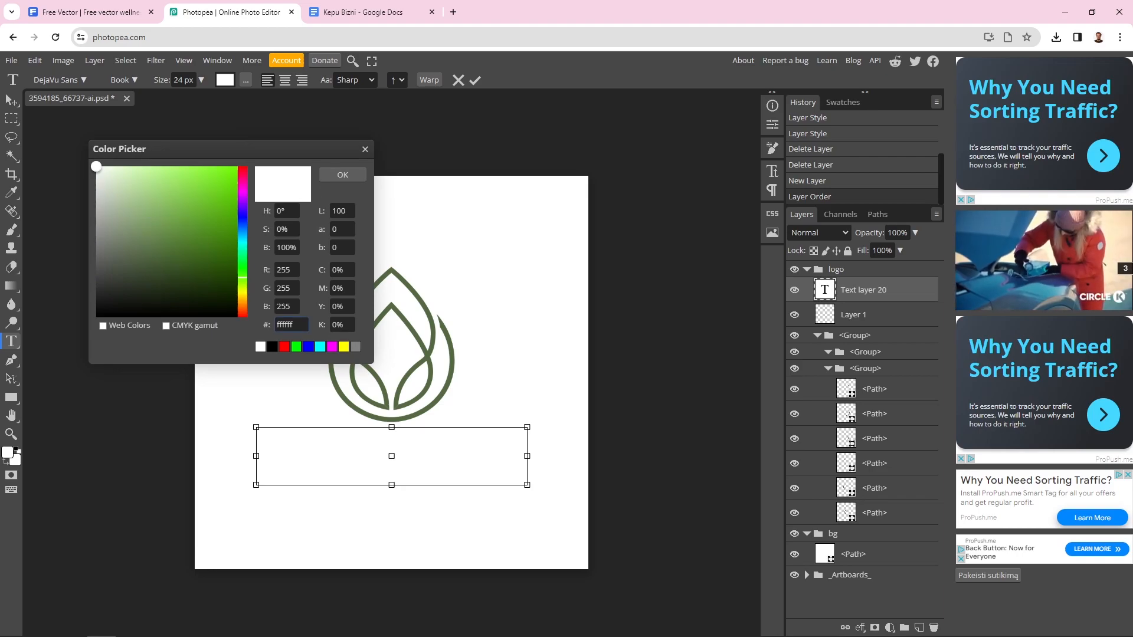
{"action": "left_click", "coordinate": [295, 325]}
{"action": "right_click", "coordinate": [296, 325]}
{"action": "left_click", "coordinate": [349, 394]}
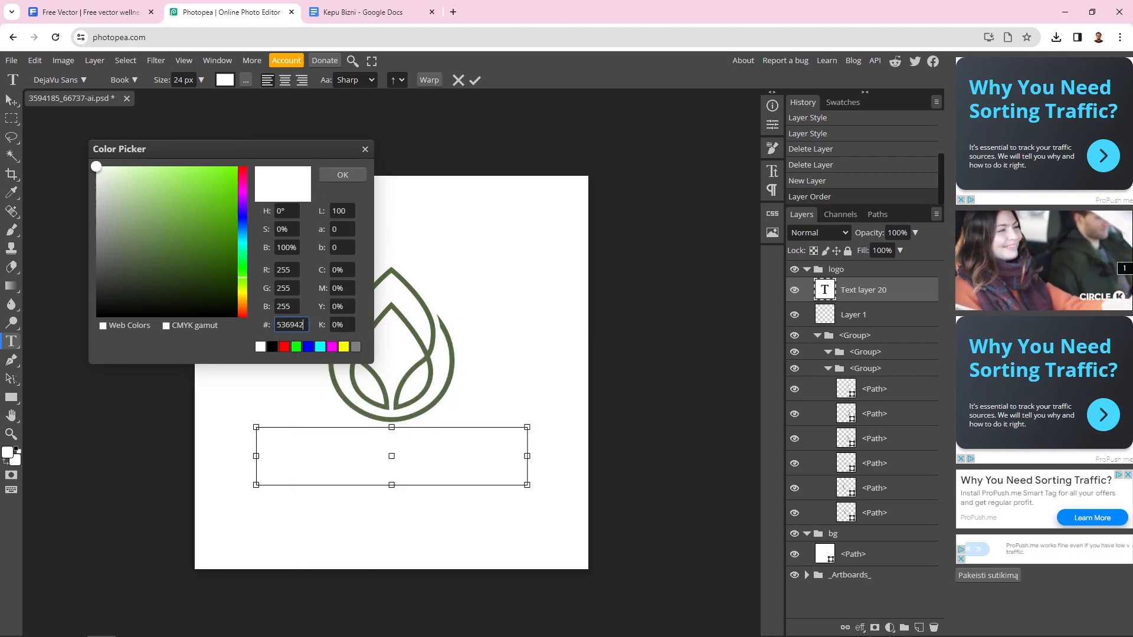
{"action": "left_click", "coordinate": [339, 176]}
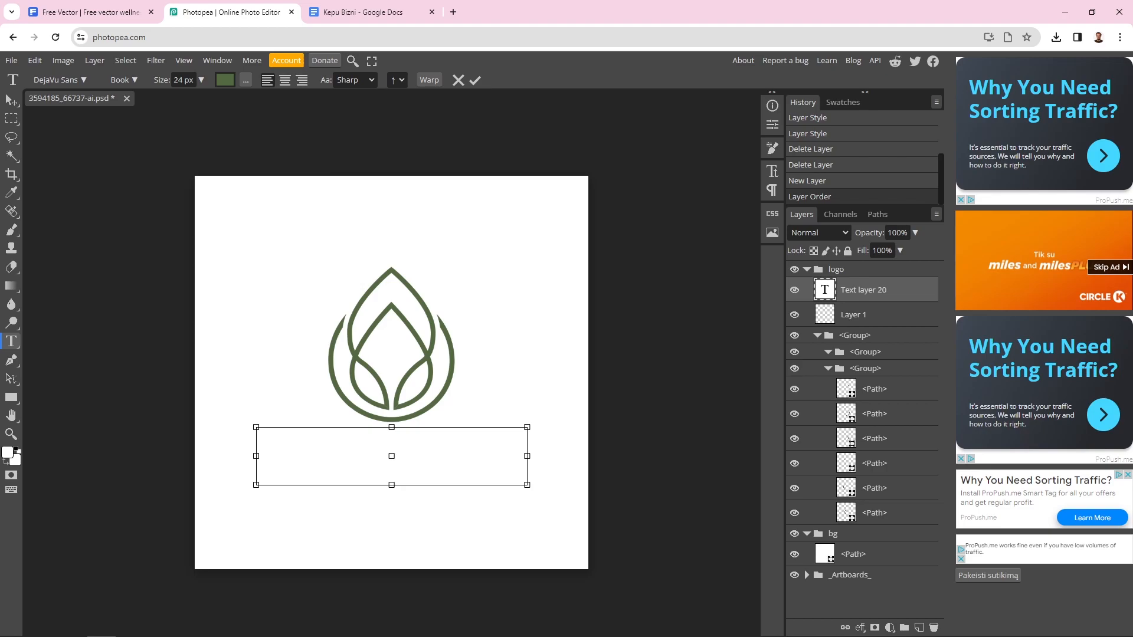
Type 'Kepubizni' in the text box and adjust the box's height and position
{"action": "left_click_drag", "start_coordinate": [391, 485], "coordinate": [399, 511]}
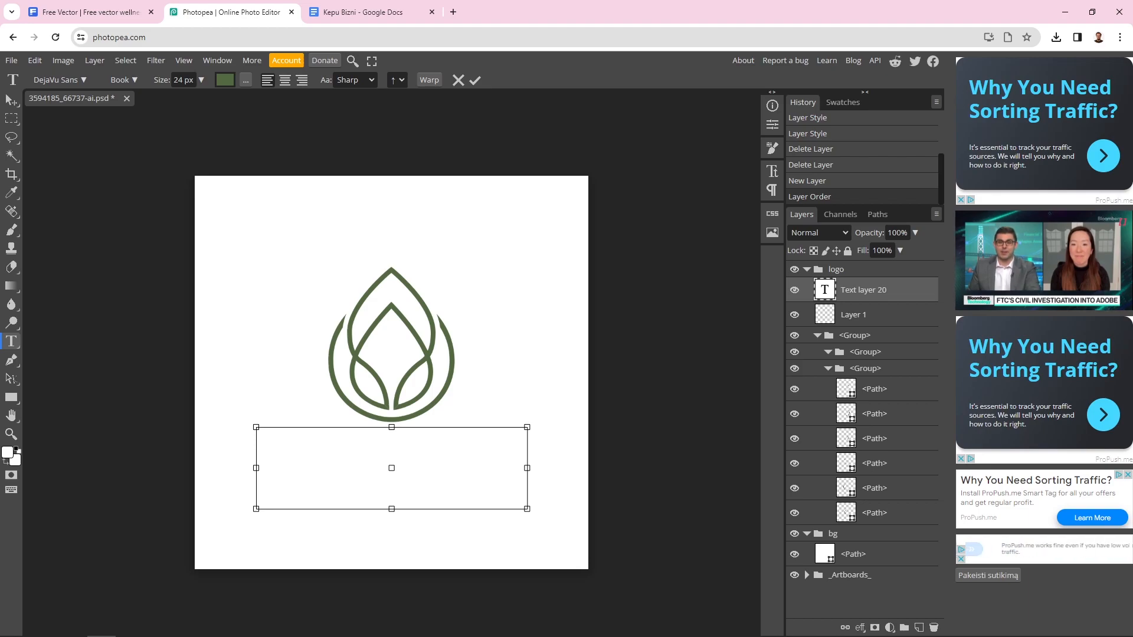
{"action": "type", "text": "Kepubizni"}
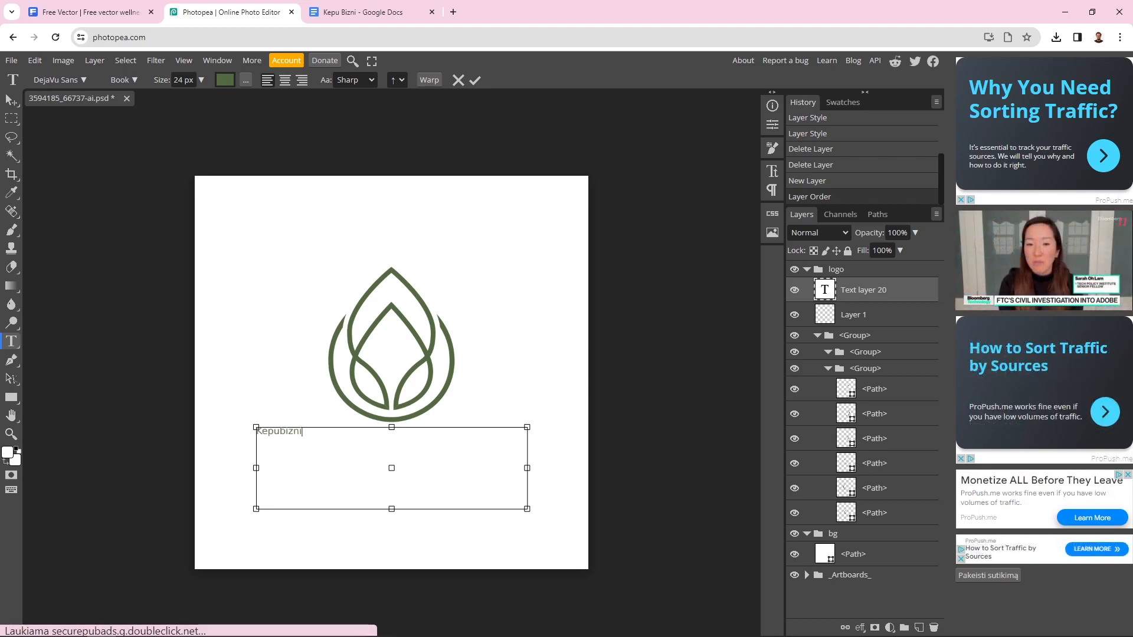
{"action": "left_click_drag", "start_coordinate": [307, 428], "coordinate": [257, 434]}
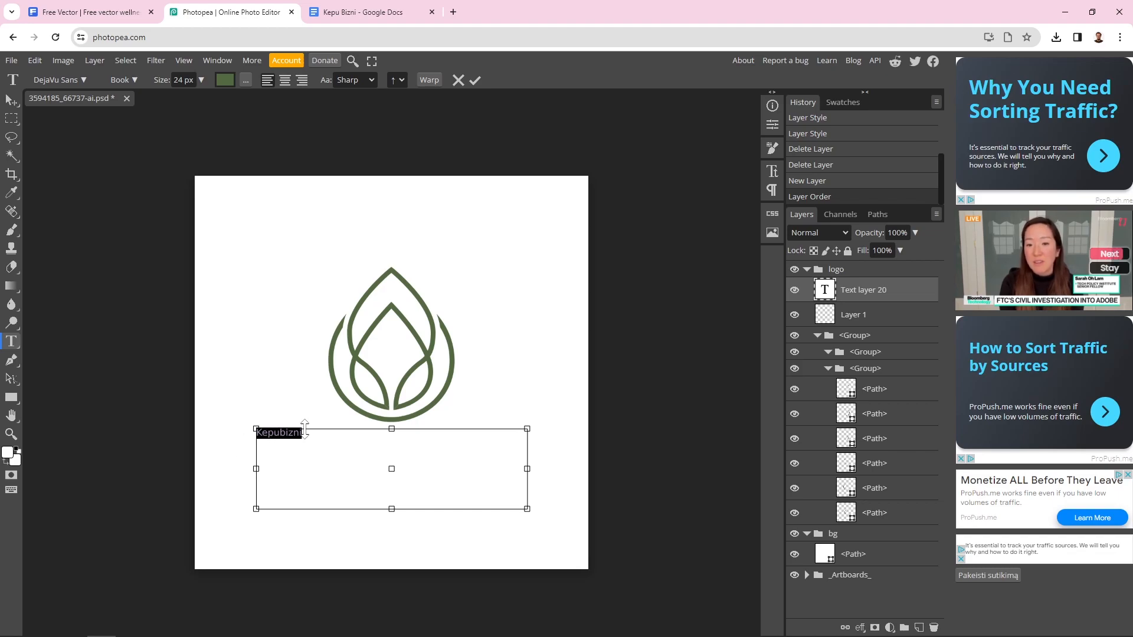
Enlarge Kepubizni to 78 px, centre-align it, and commit the text
{"action": "left_click", "coordinate": [201, 79]}
{"action": "left_click", "coordinate": [180, 98]}
{"action": "left_click_drag", "start_coordinate": [181, 98], "coordinate": [189, 101]}
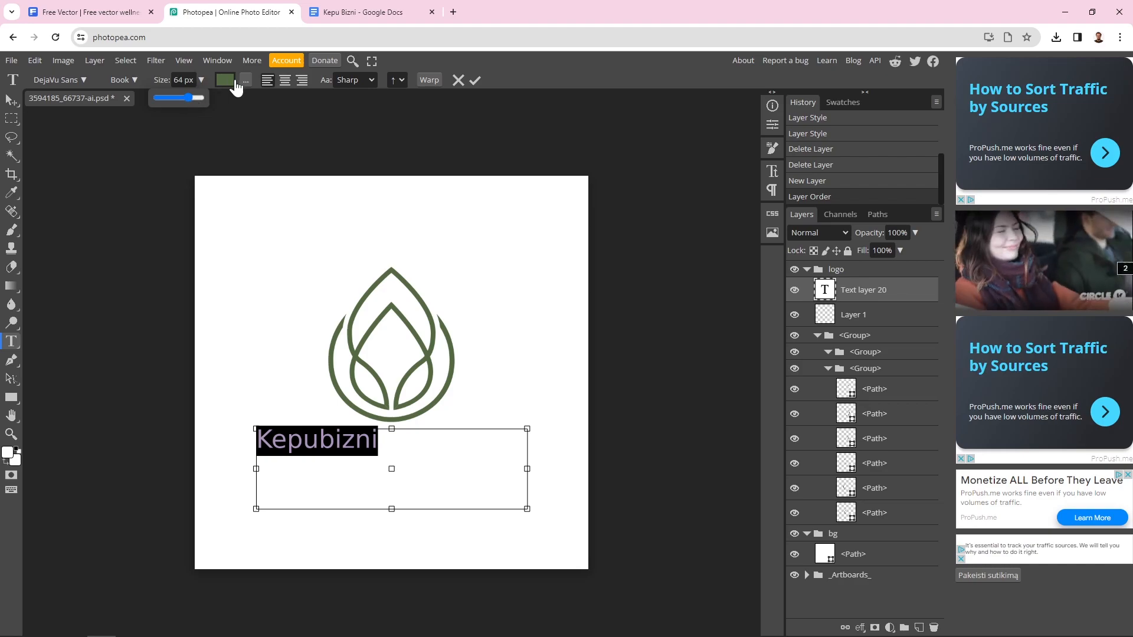
{"action": "left_click", "coordinate": [285, 80]}
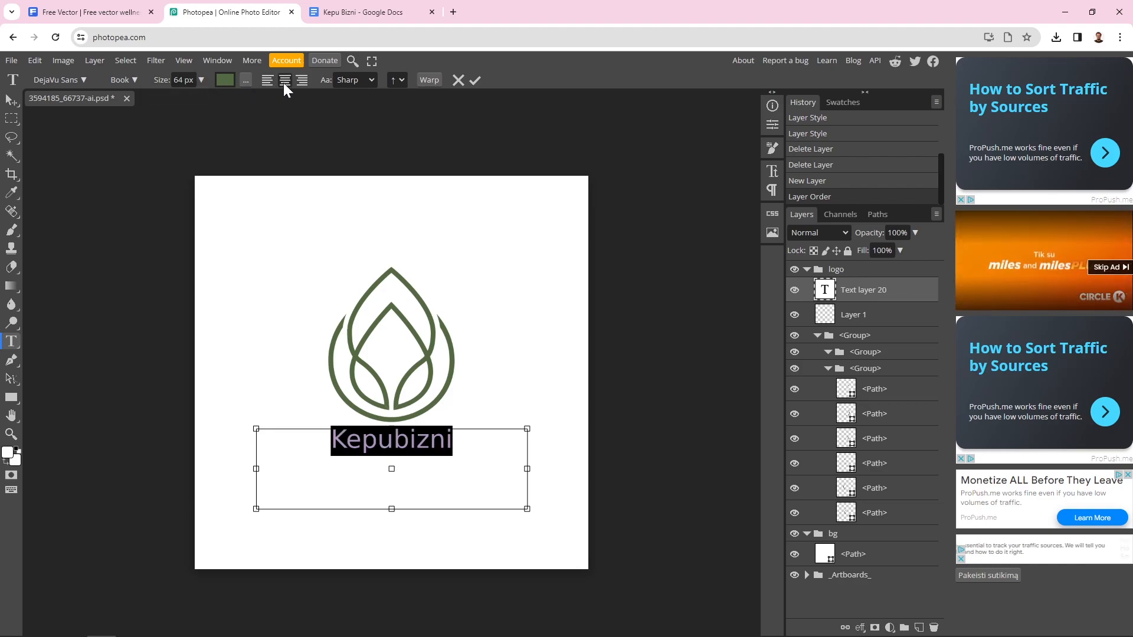
{"action": "left_click", "coordinate": [200, 79]}
{"action": "left_click", "coordinate": [190, 98]}
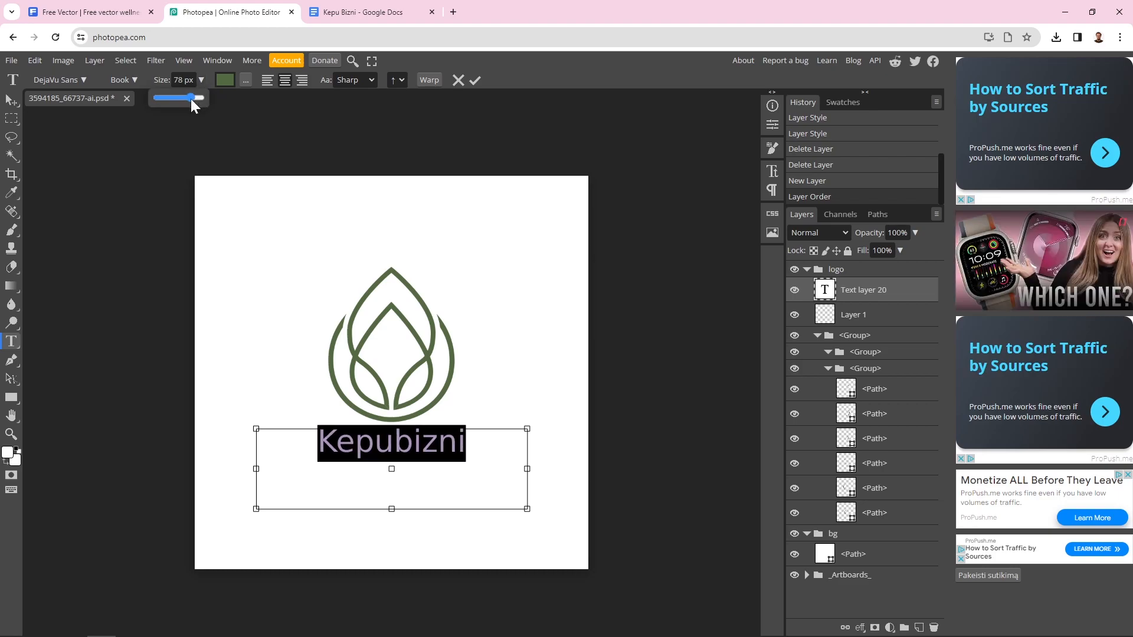
{"action": "left_click", "coordinate": [12, 100]}
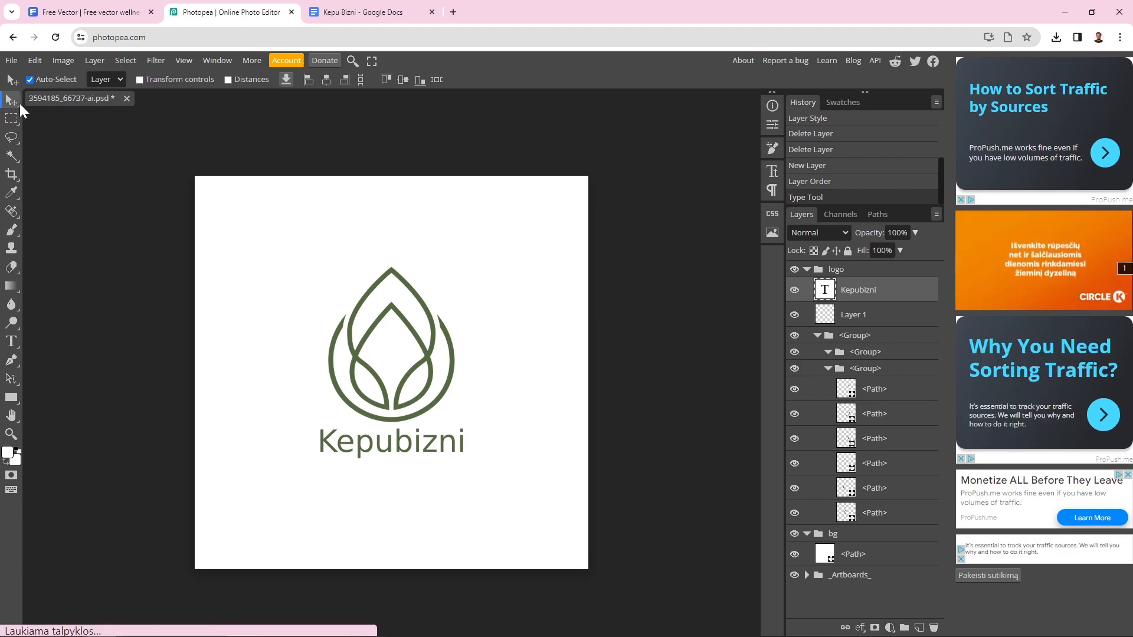
Nudge the Kepubizni text slightly lower beneath the leaf symbol and commit it
{"action": "left_click_drag", "start_coordinate": [446, 447], "coordinate": [447, 458]}
{"action": "double_click", "coordinate": [450, 464]}
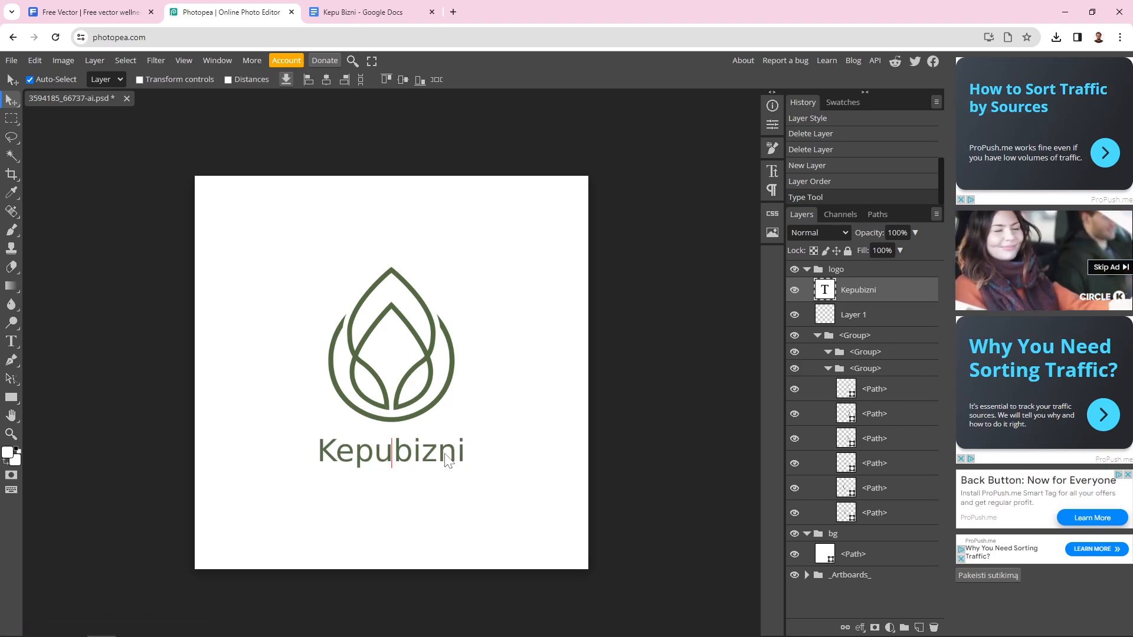
{"action": "left_click", "coordinate": [446, 461]}
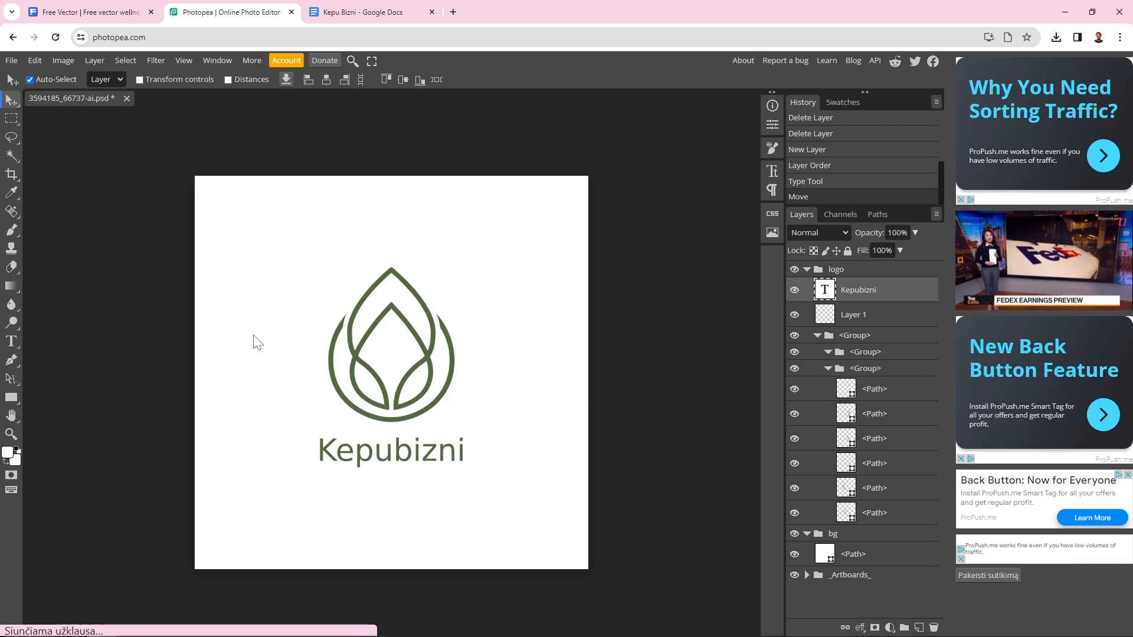
Resize the canvas to 700 × 700 pixels, then select the white background layer
{"action": "left_click", "coordinate": [64, 61]}
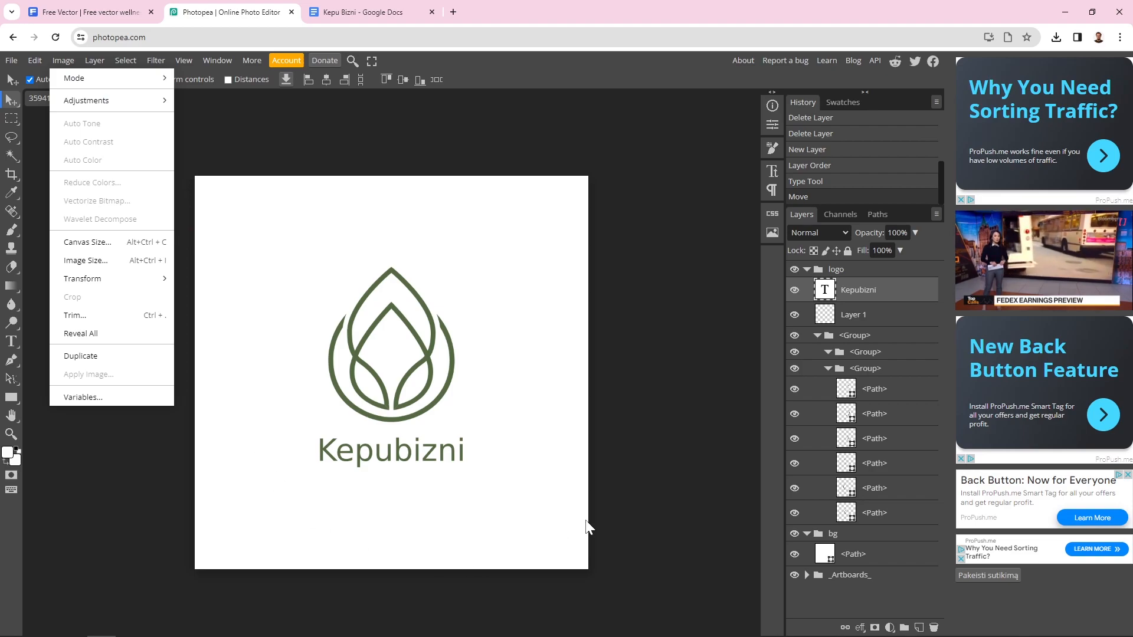
{"action": "left_click", "coordinate": [111, 243]}
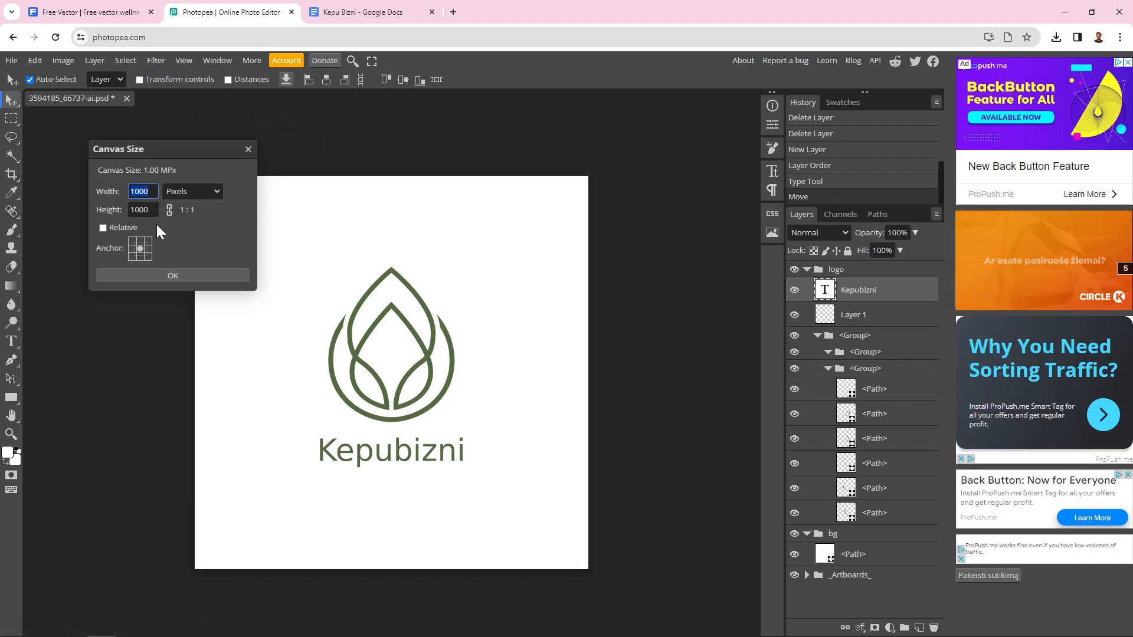
{"action": "type", "text": "700"}
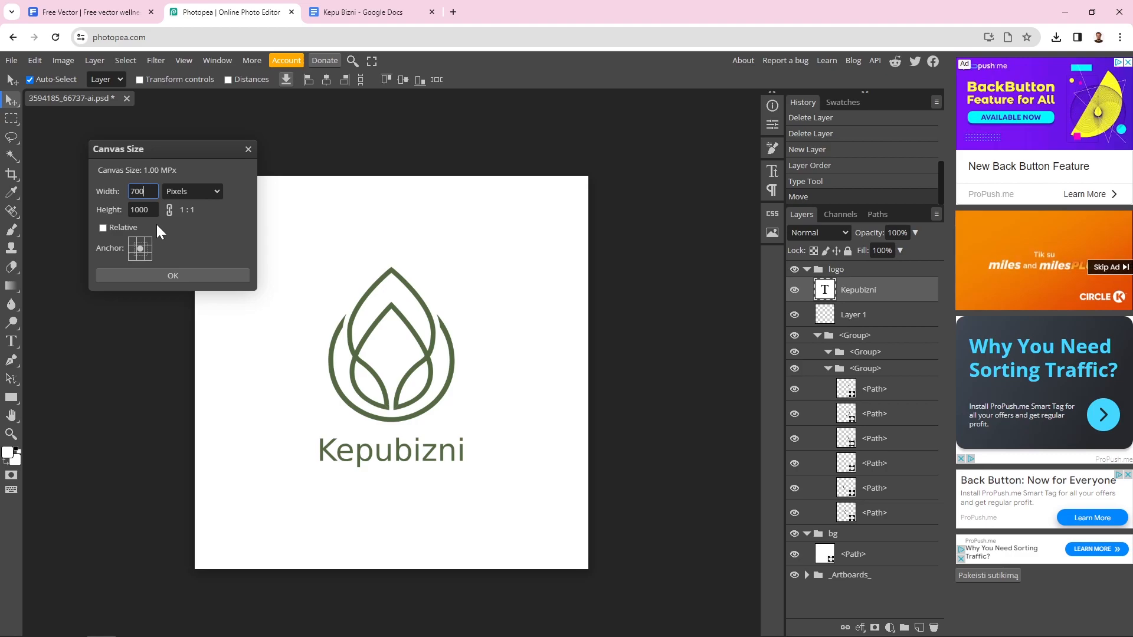
{"action": "key", "text": "Tab"}
{"action": "type", "text": "700"}
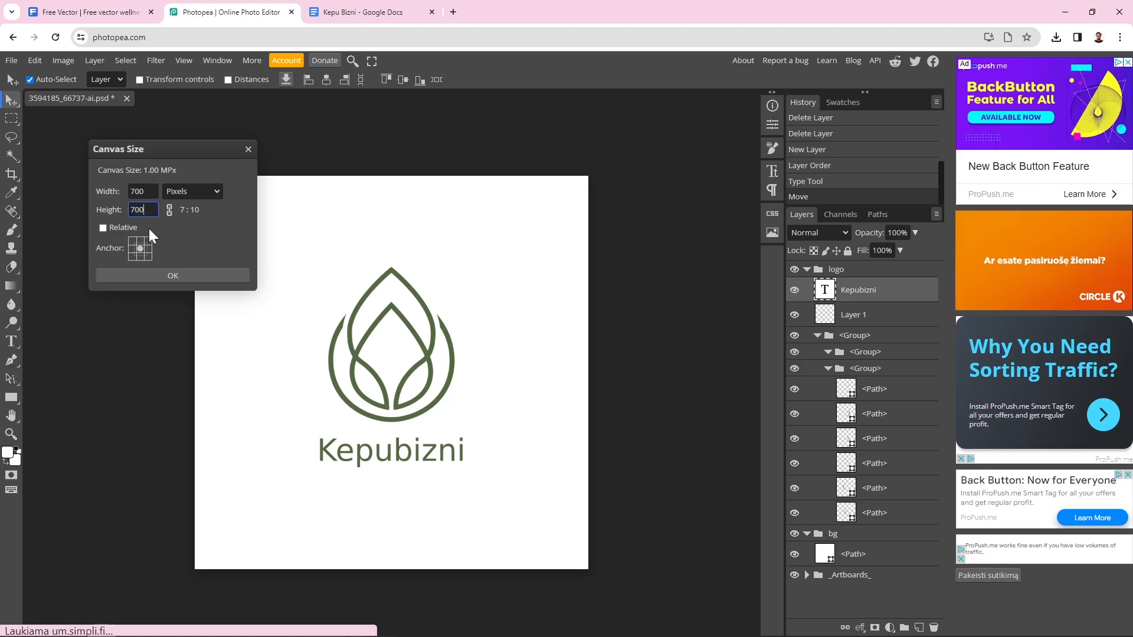
{"action": "left_click", "coordinate": [172, 276]}
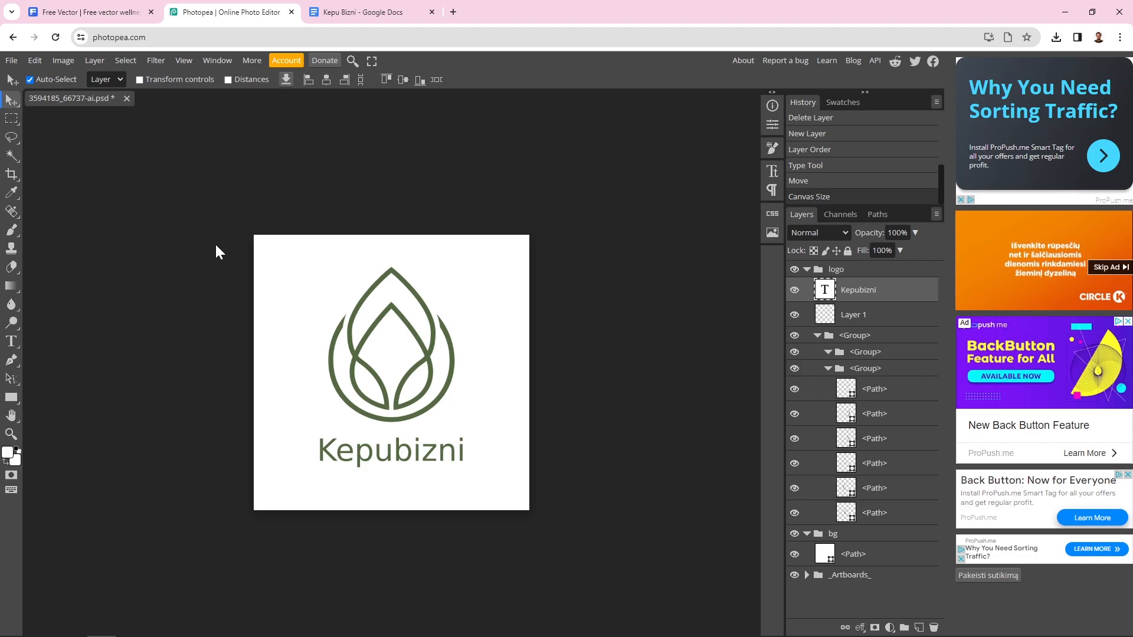
{"action": "left_click", "coordinate": [293, 260]}
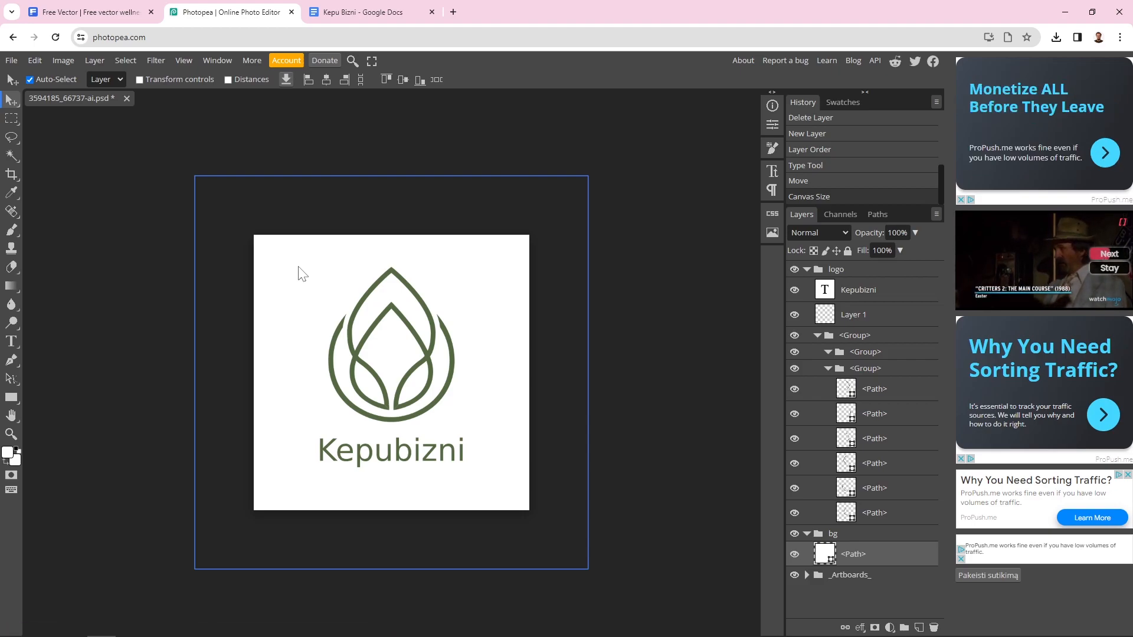
Delete the white bg <Path> background layer so the logo sits on transparency
{"action": "right_click", "coordinate": [850, 561]}
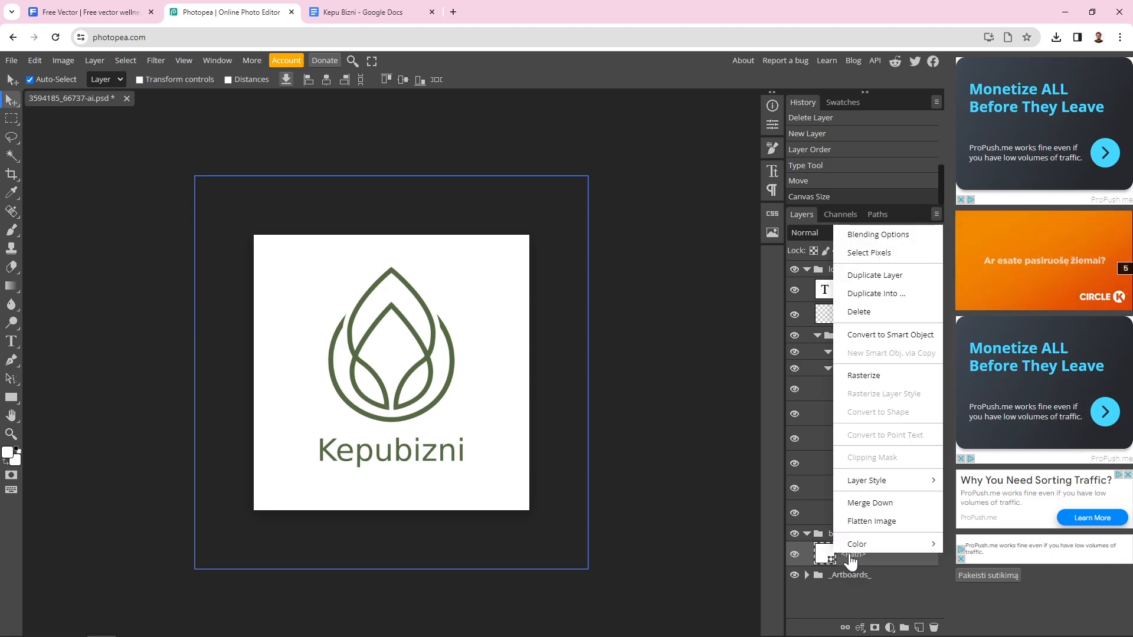
{"action": "left_click", "coordinate": [860, 312]}
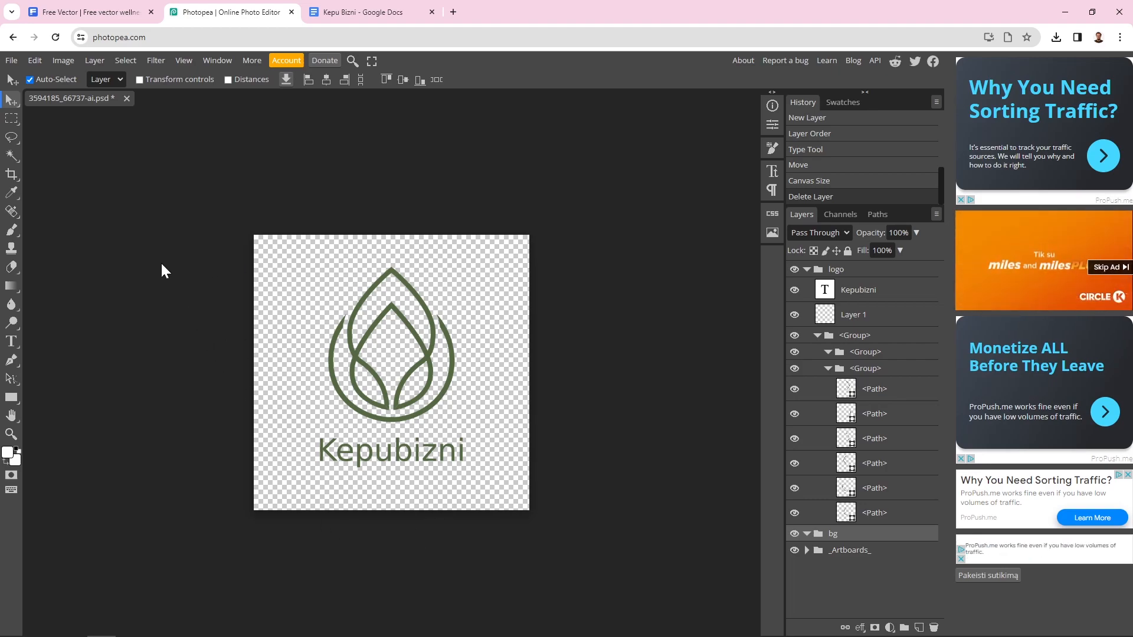
Export the logo as a 700 × 700 PNG, saved as 3594185_66737-ai.png
{"action": "left_click", "coordinate": [11, 61]}
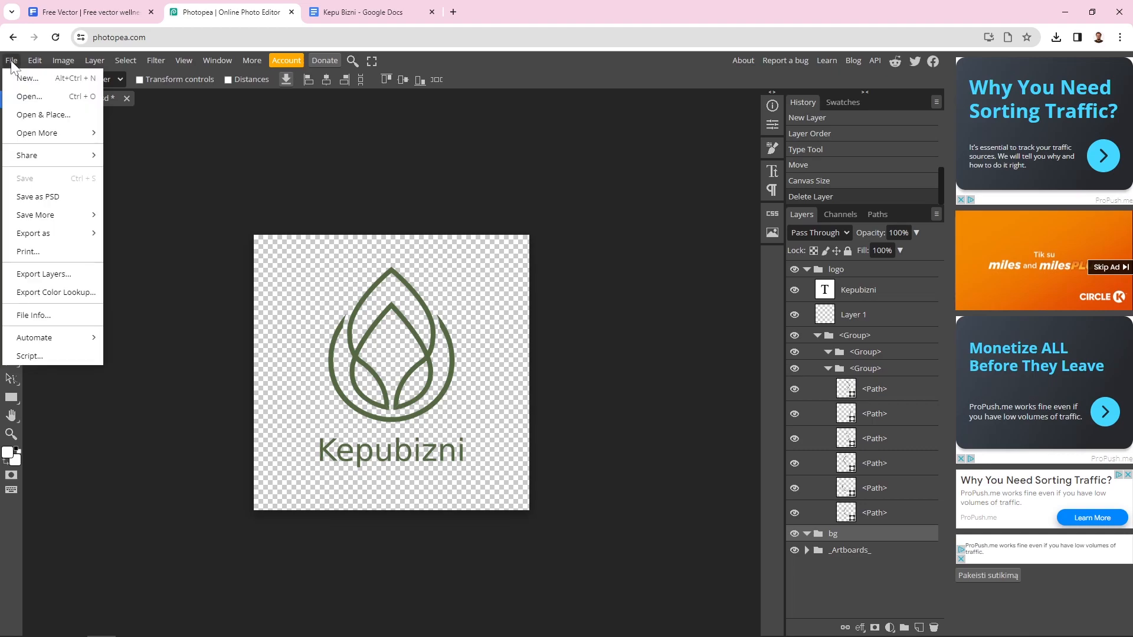
{"action": "mouse_move", "coordinate": [87, 240]}
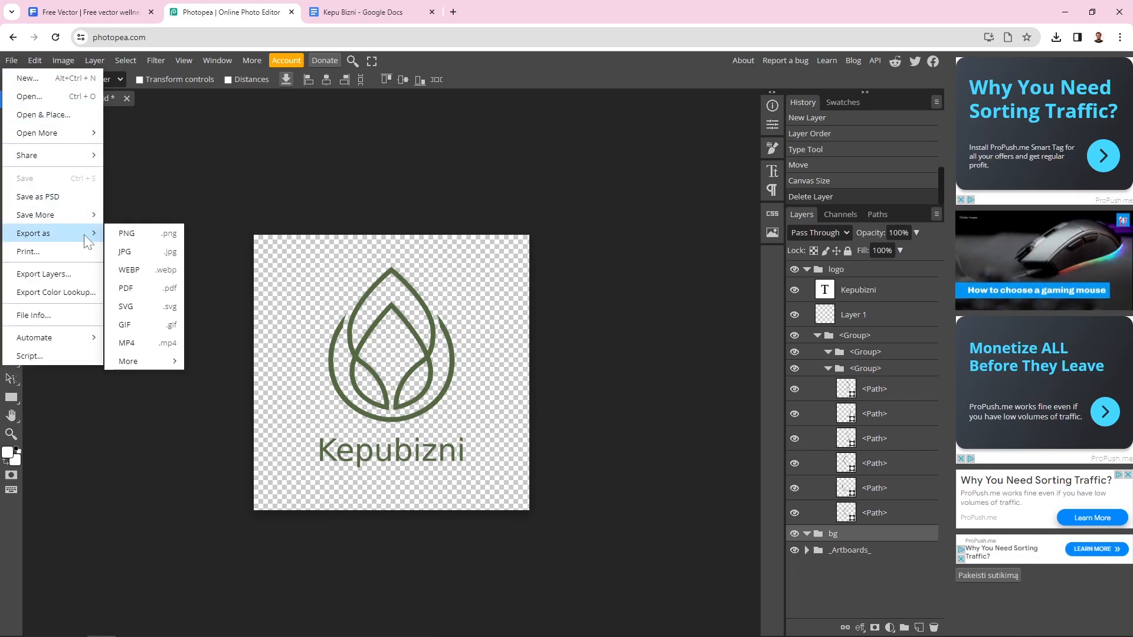
{"action": "left_click", "coordinate": [142, 235]}
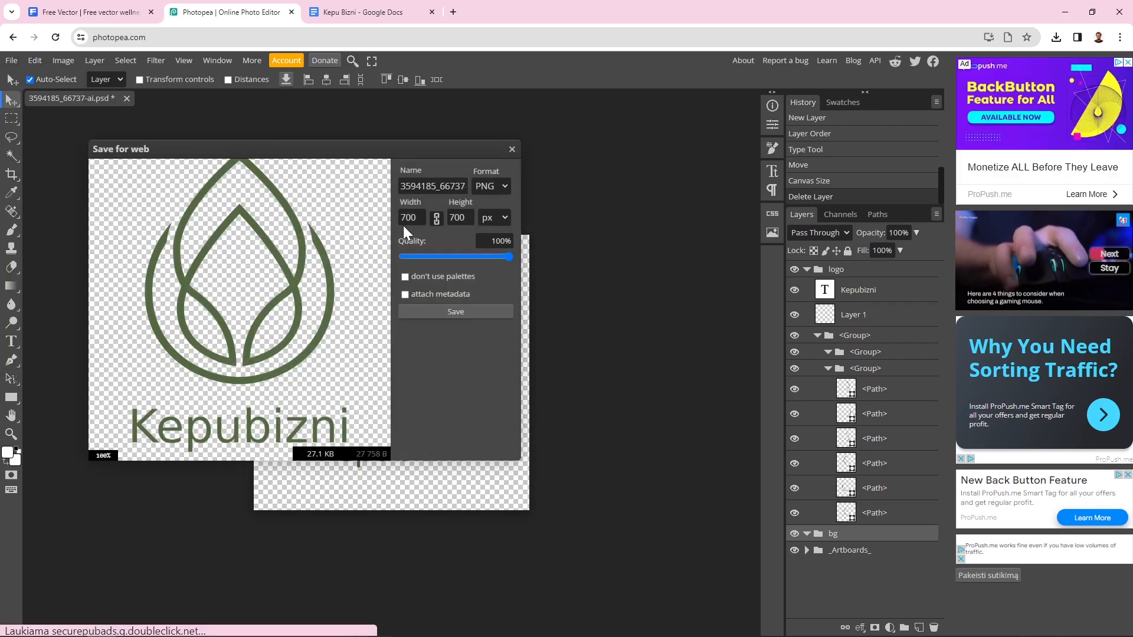
{"action": "left_click", "coordinate": [418, 218]}
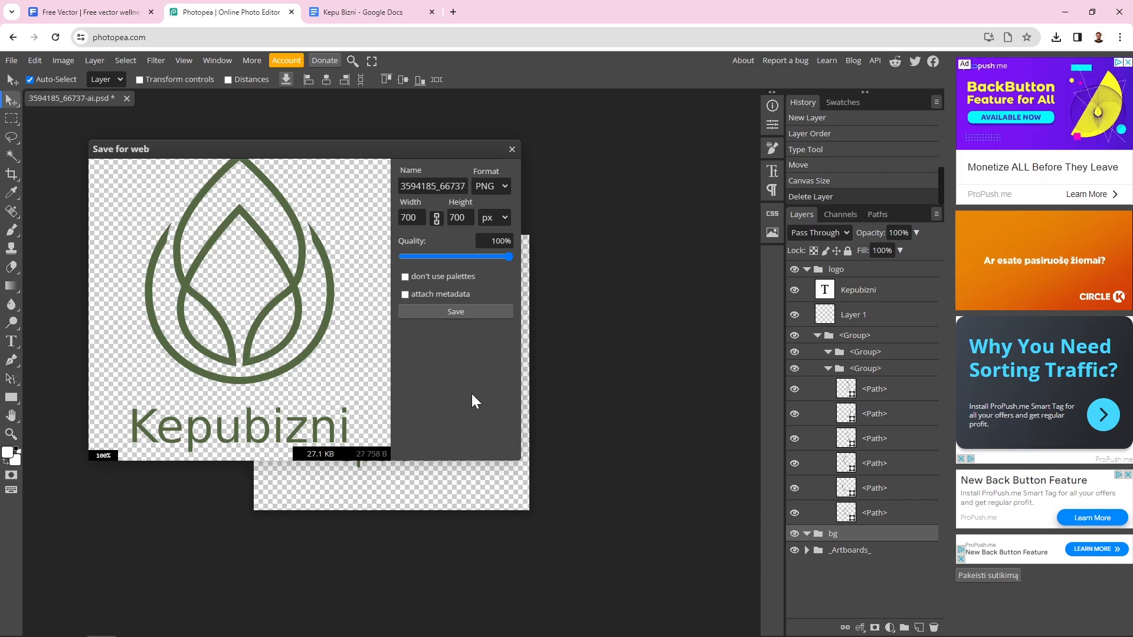
{"action": "left_click", "coordinate": [453, 314]}
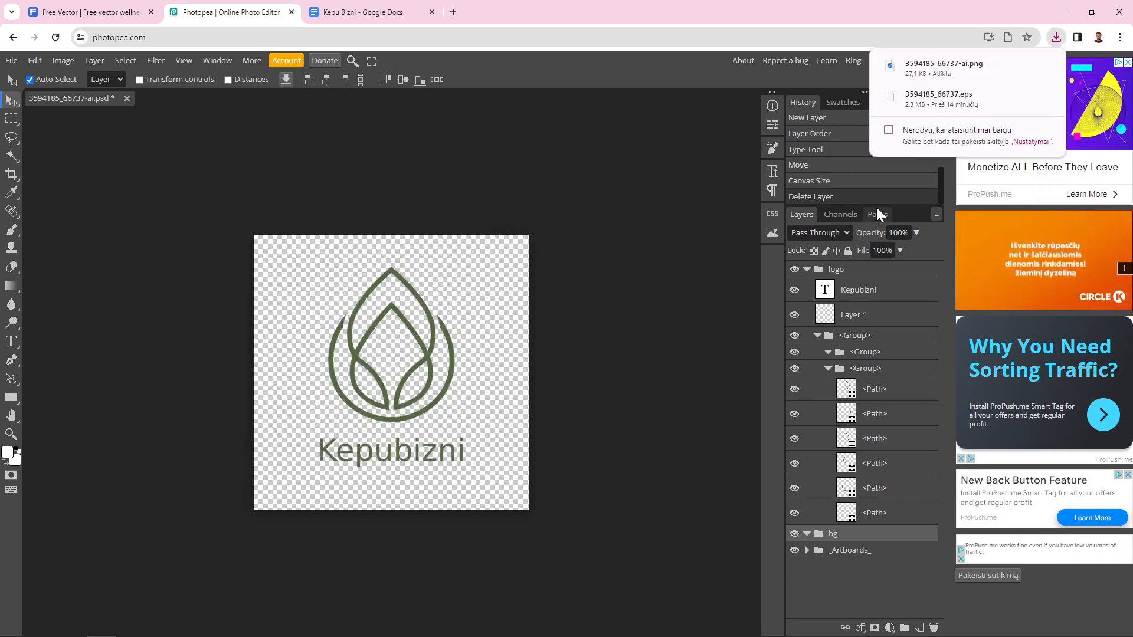
{"action": "left_click", "coordinate": [965, 72]}
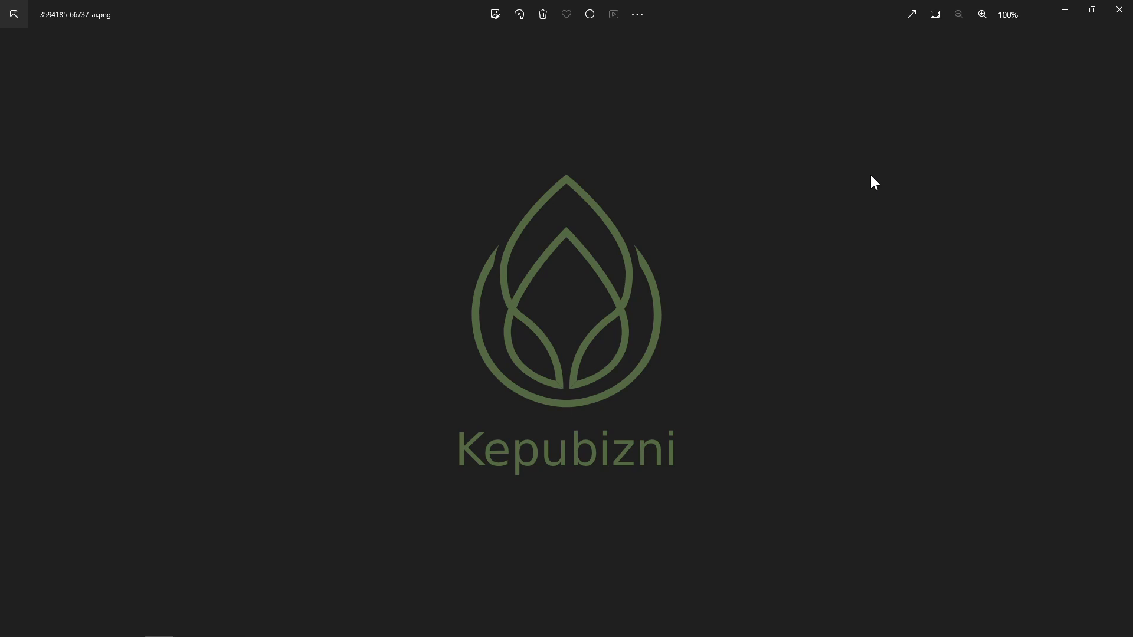
{"action": "left_click", "coordinate": [1110, 13]}
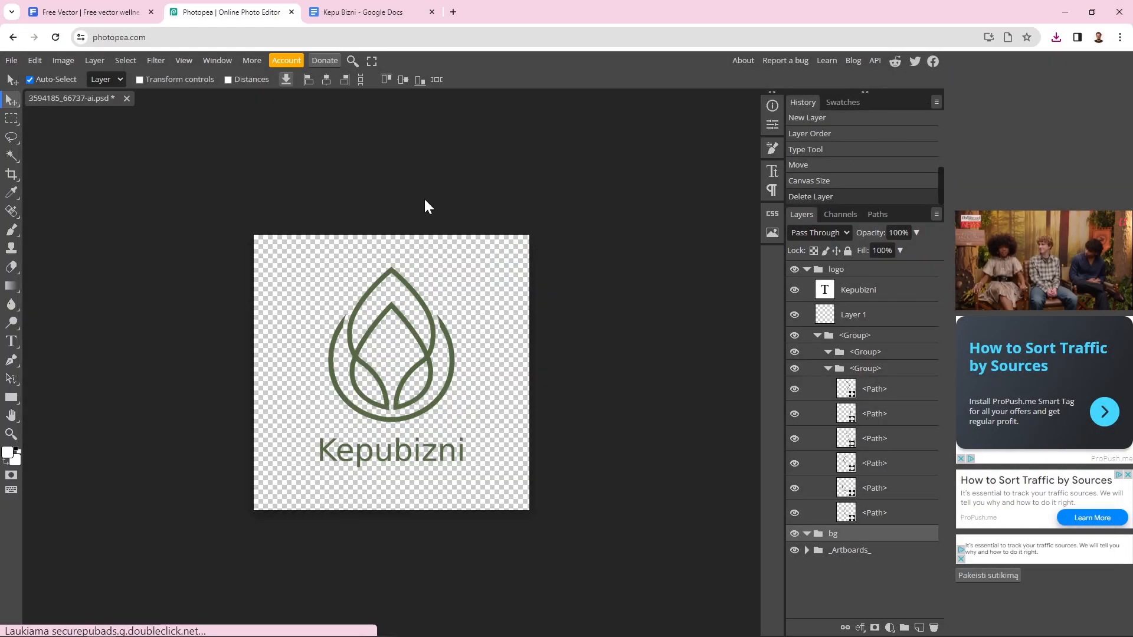
{"action": "left_click", "coordinate": [91, 15]}
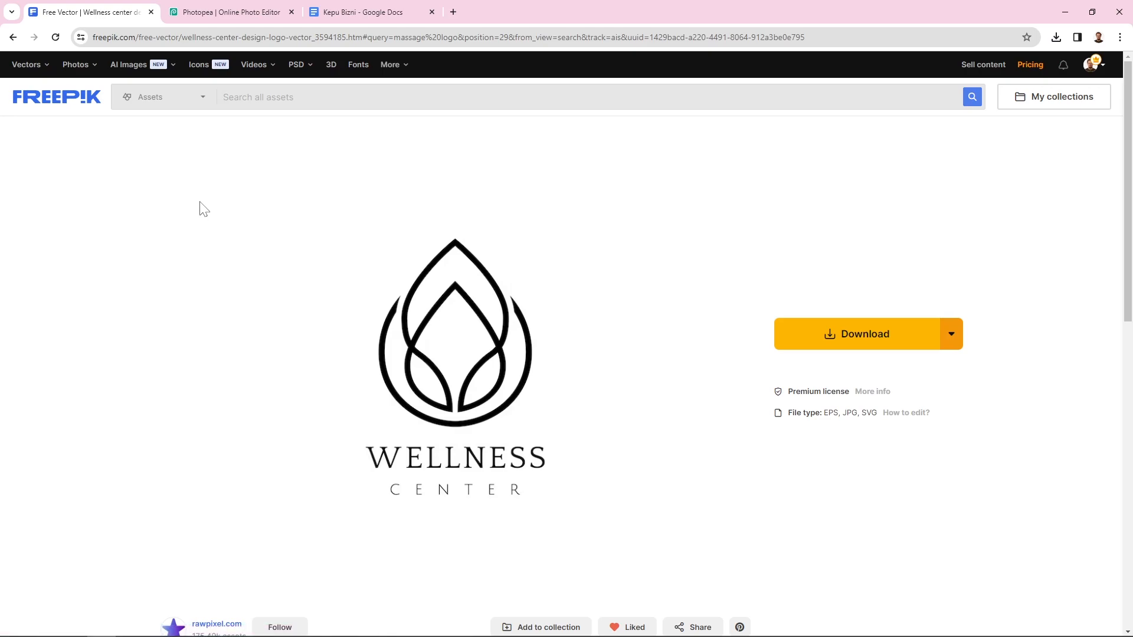
{"action": "left_click", "coordinate": [952, 342]}
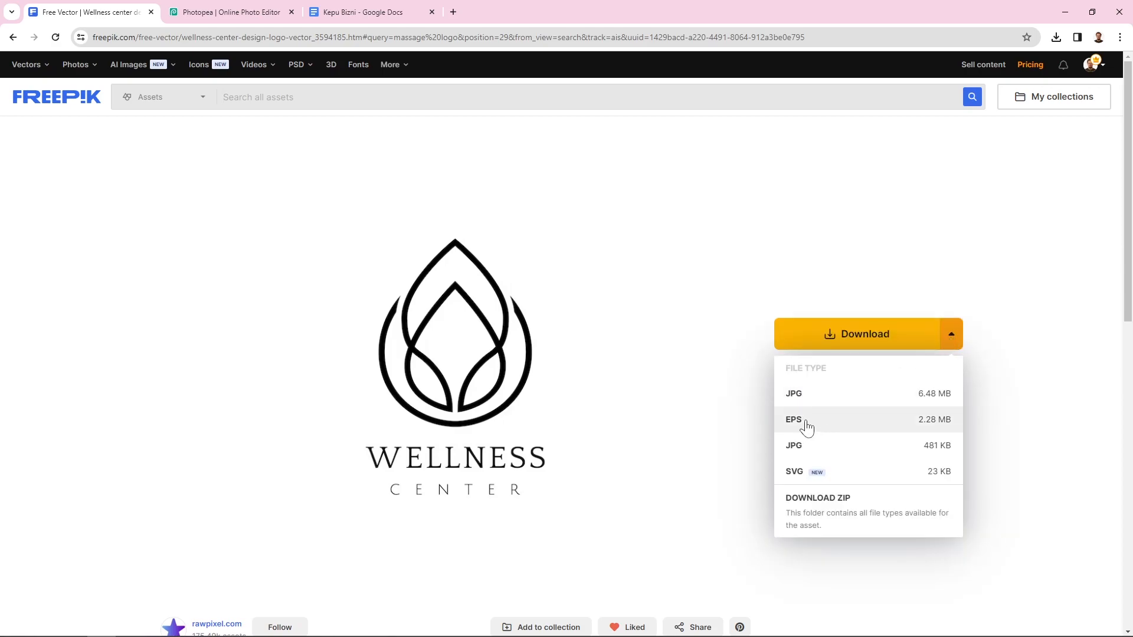
{"action": "left_click", "coordinate": [1043, 403]}
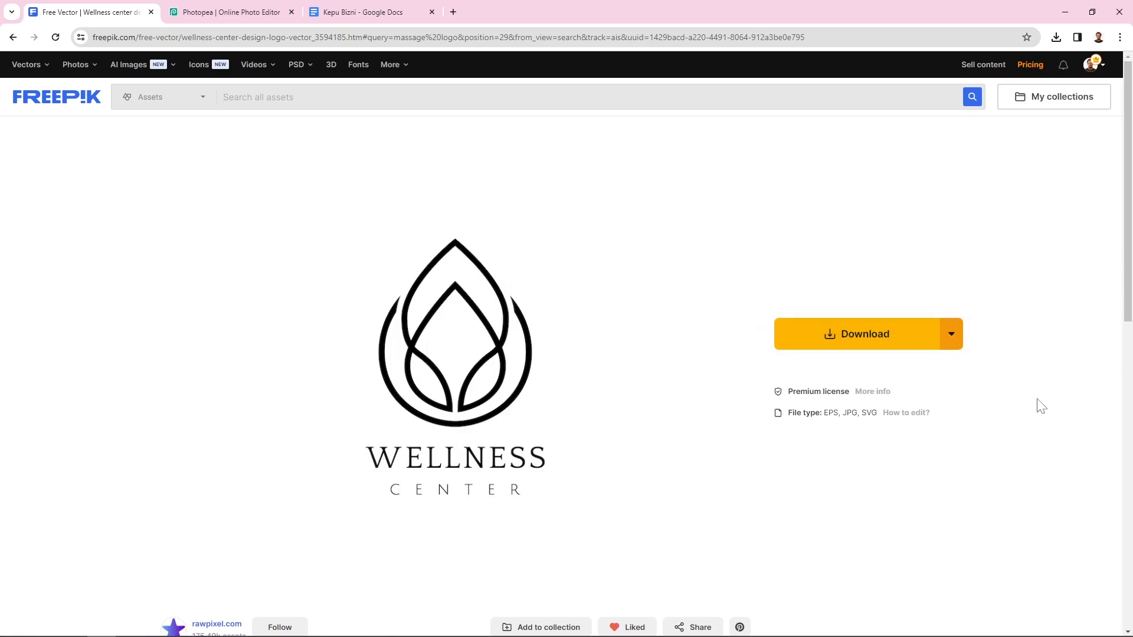
{"action": "left_click", "coordinate": [230, 14]}
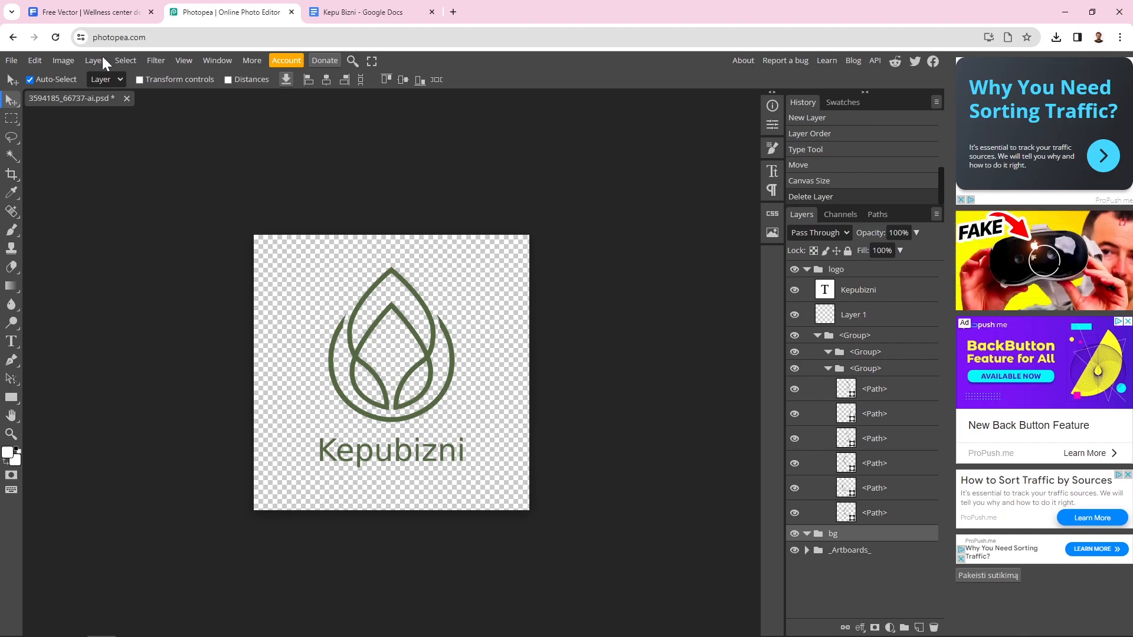
{"action": "left_click", "coordinate": [215, 184]}
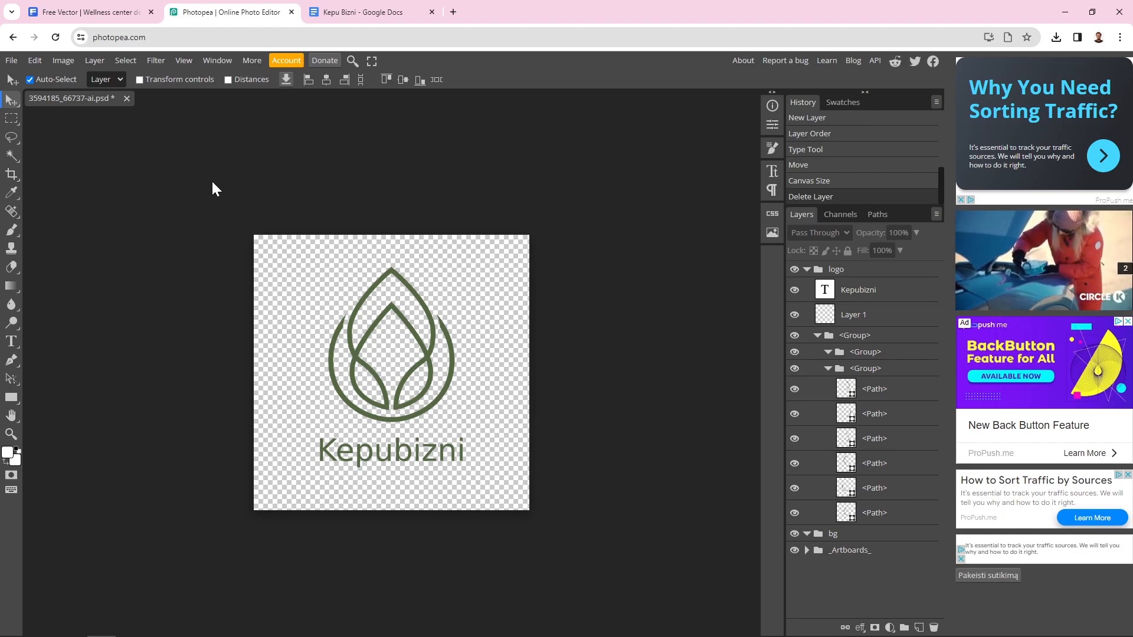
{"action": "left_click", "coordinate": [367, 296]}
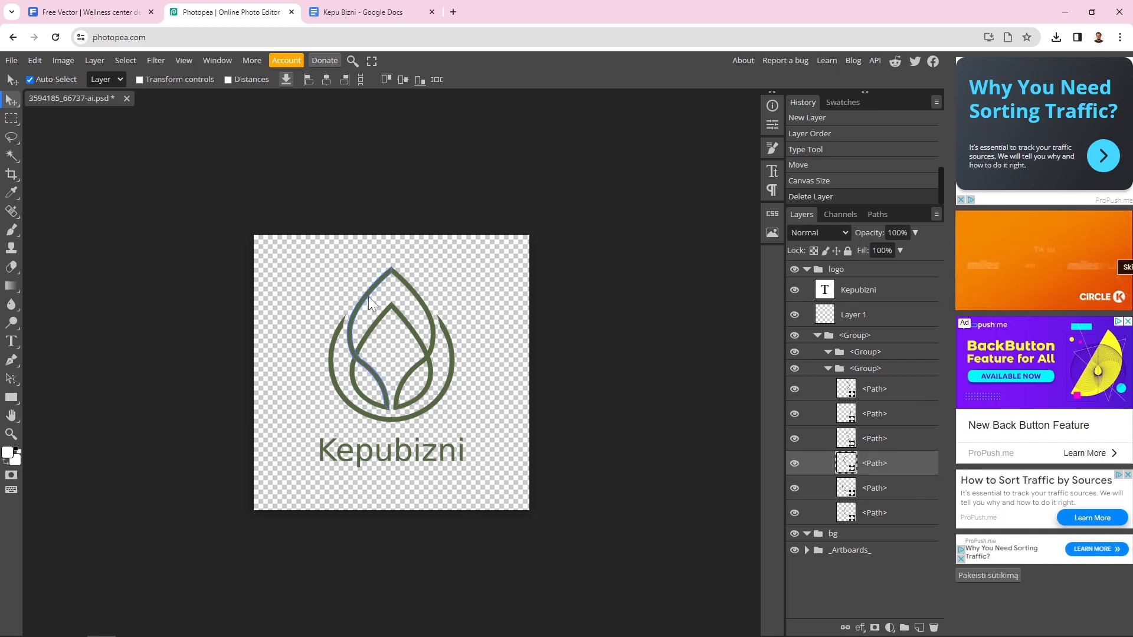
{"action": "left_click", "coordinate": [454, 274]}
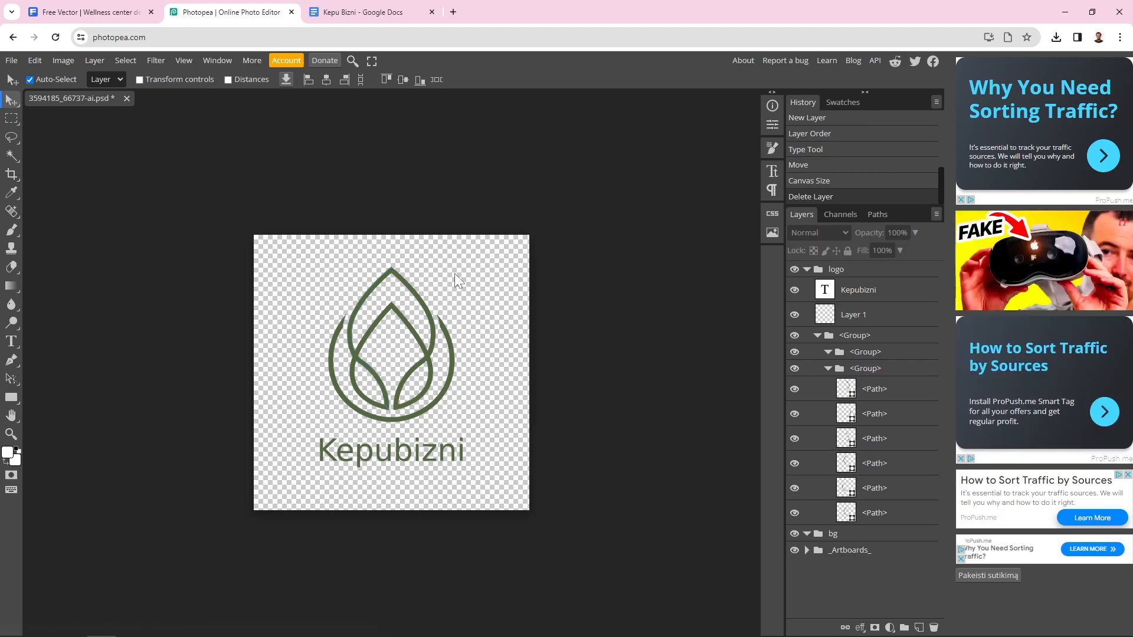